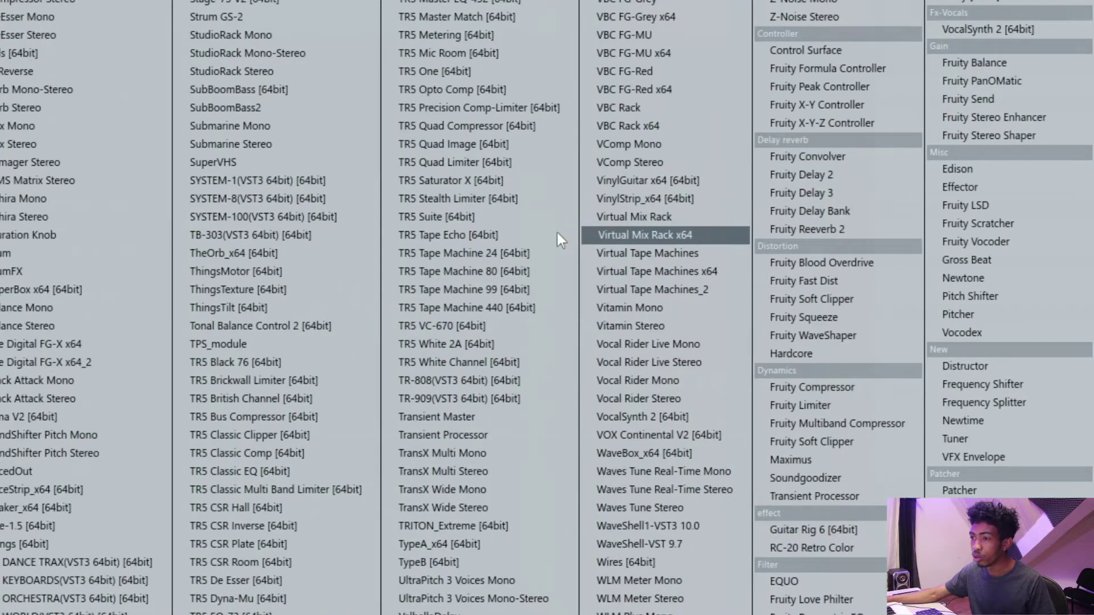
# Load Insight Pro on the master track and show its Sound Field meter alongside Loudness and Levels
pyautogui.hscroll(2, 557, 235)
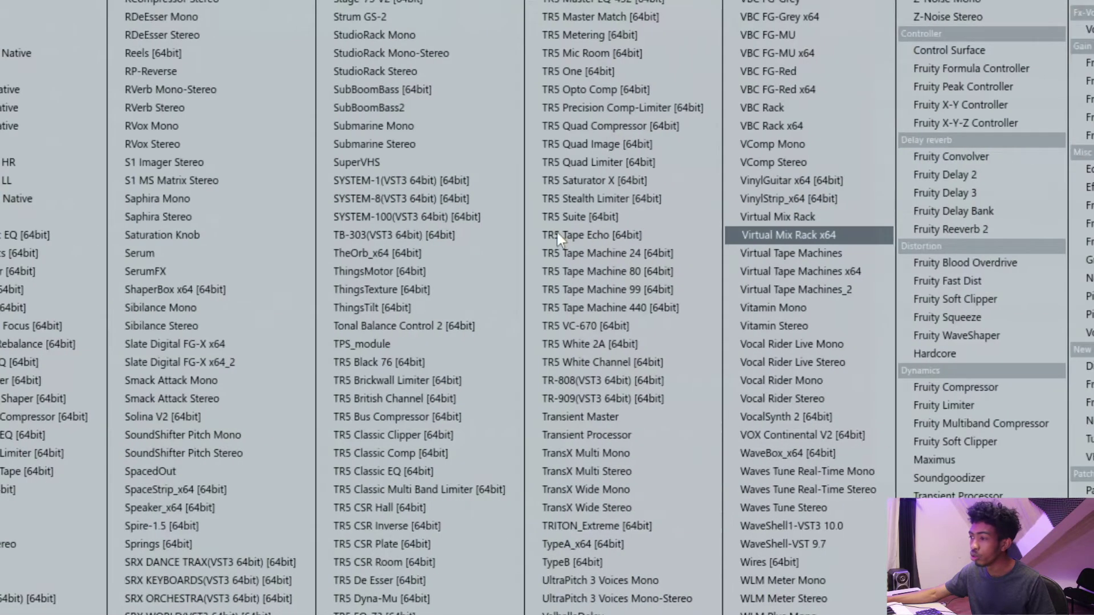
pyautogui.hscroll(-8, 557, 235)
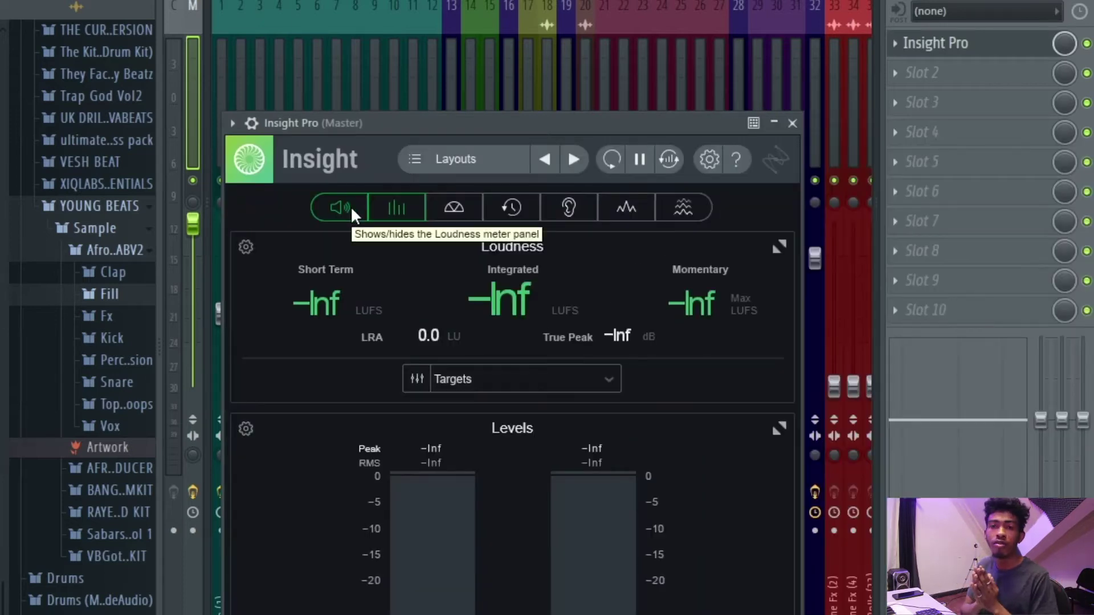
pyautogui.moveTo(428, 123); pyautogui.dragTo(419, 32)
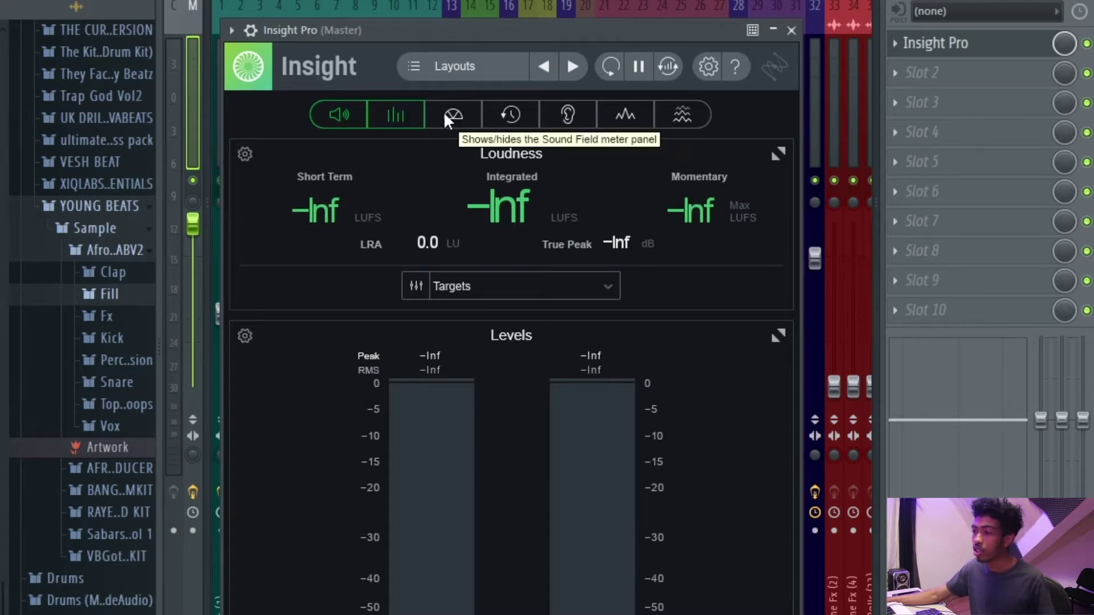
pyautogui.click(466, 112)
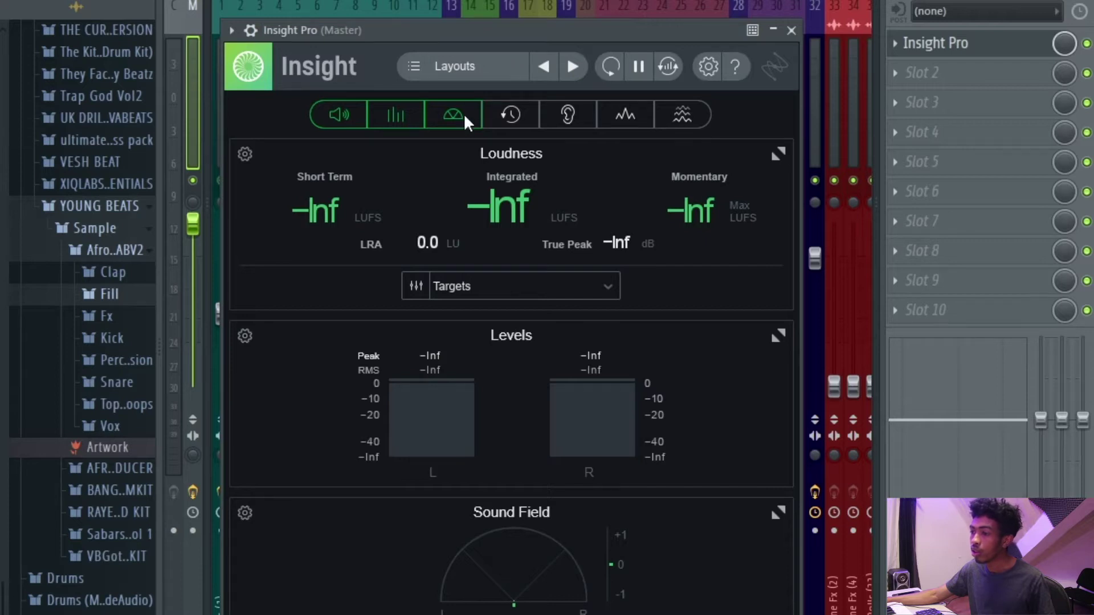
pyautogui.moveTo(503, 30); pyautogui.dragTo(472, 0)
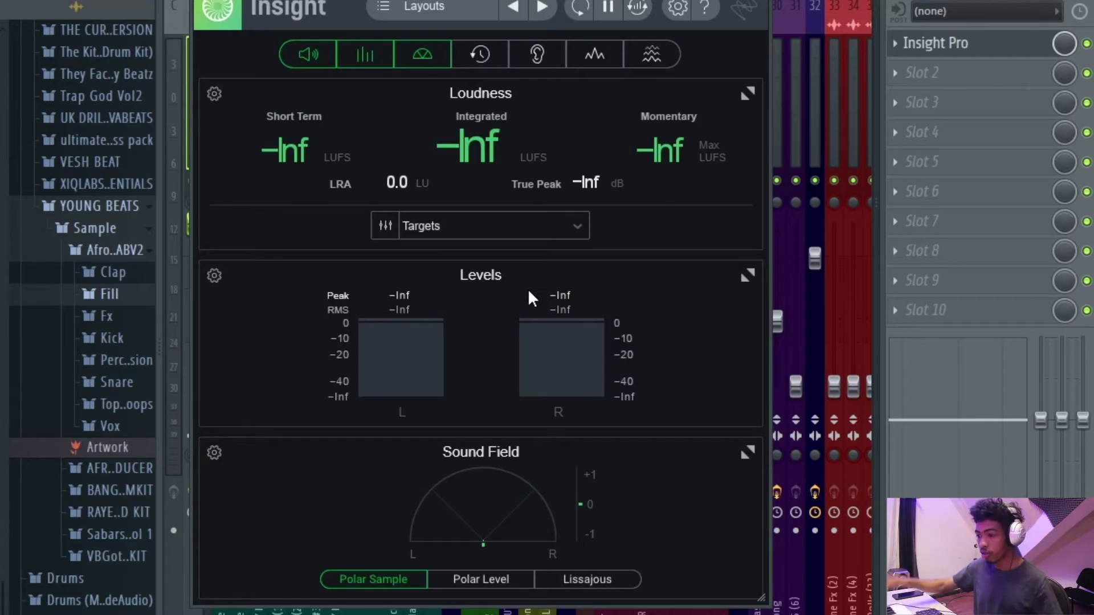
# Play the beat to examine its loudness and stereo image in Insight, comparing the Polar Level and Polar Sample views, and close the plugin
pyautogui.press('space')
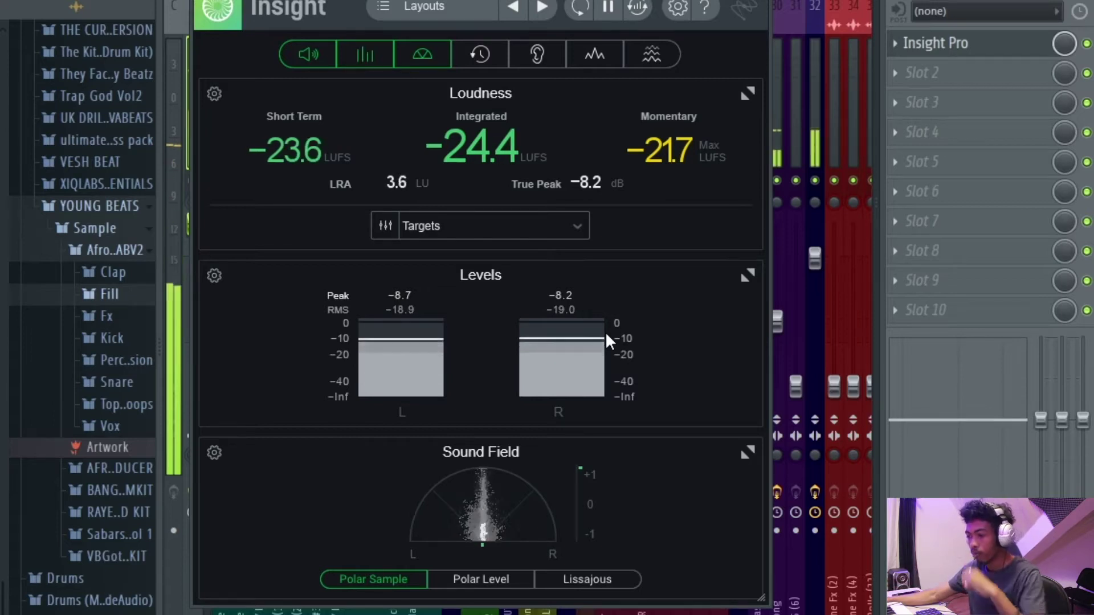
pyautogui.click(510, 578)
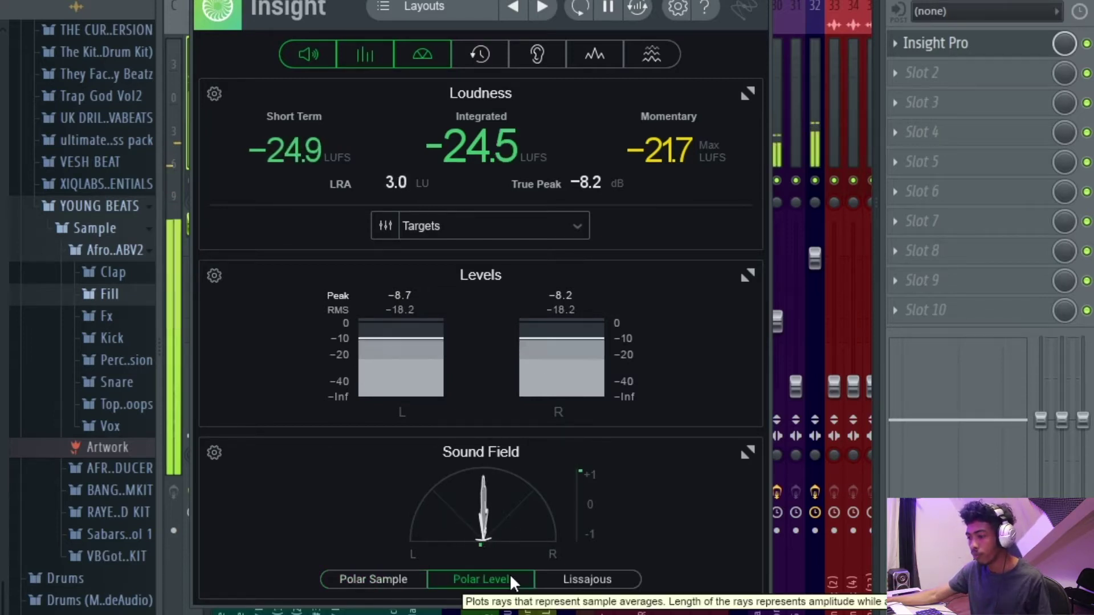
pyautogui.click(385, 579)
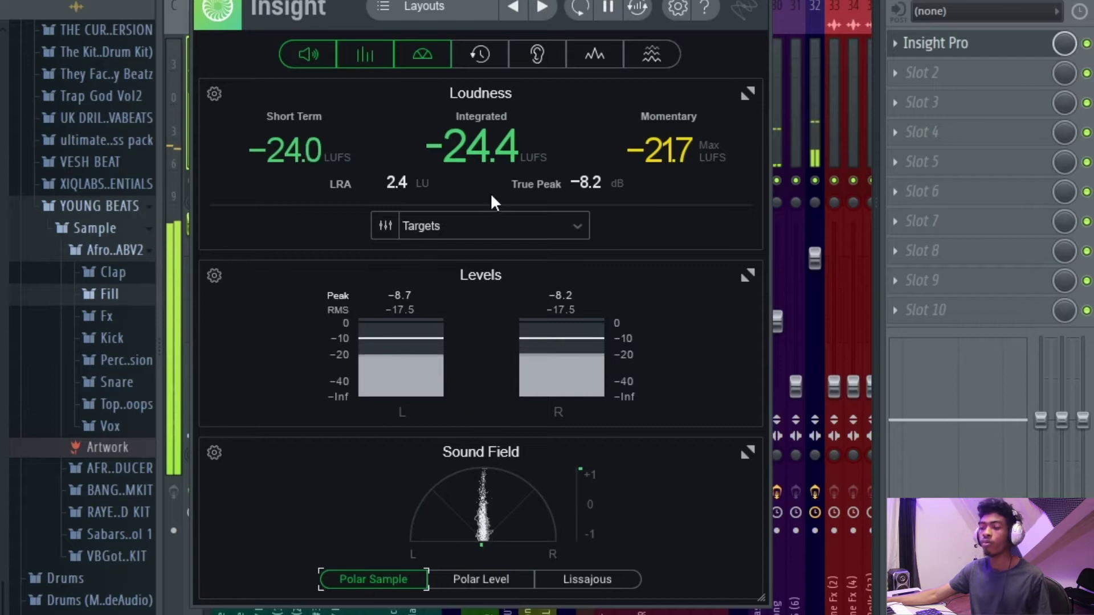
pyautogui.press('space')
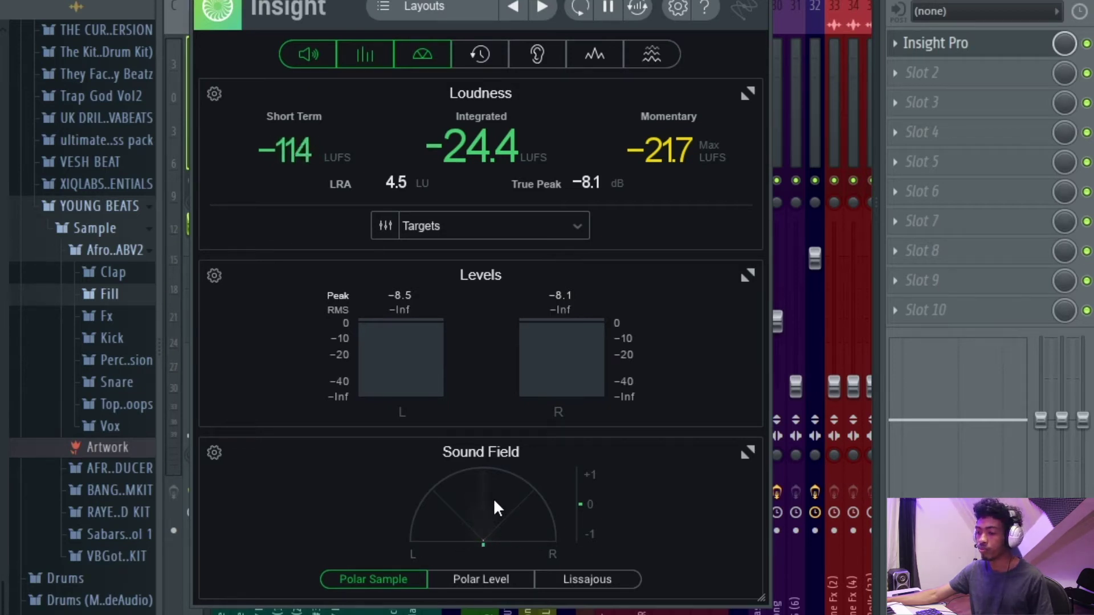
pyautogui.press('space')
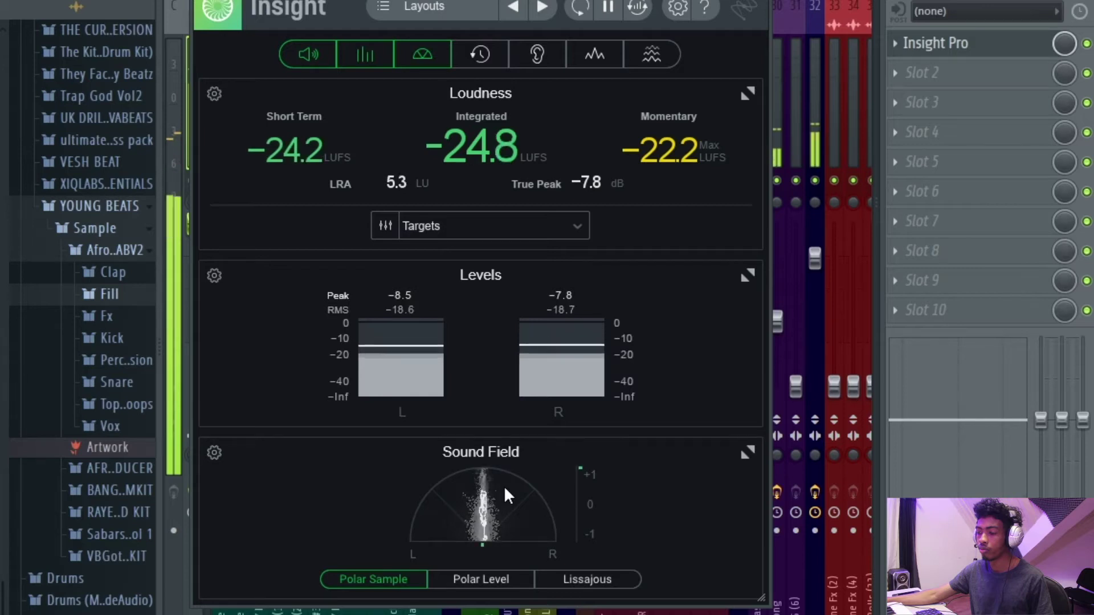
pyautogui.press('space')
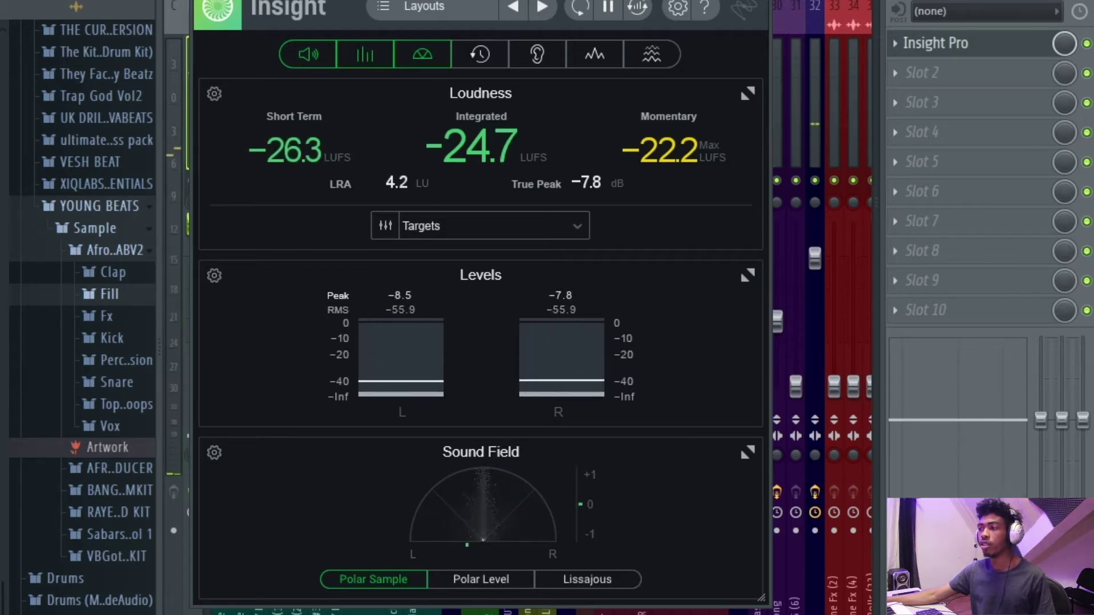
pyautogui.click(756, 0)
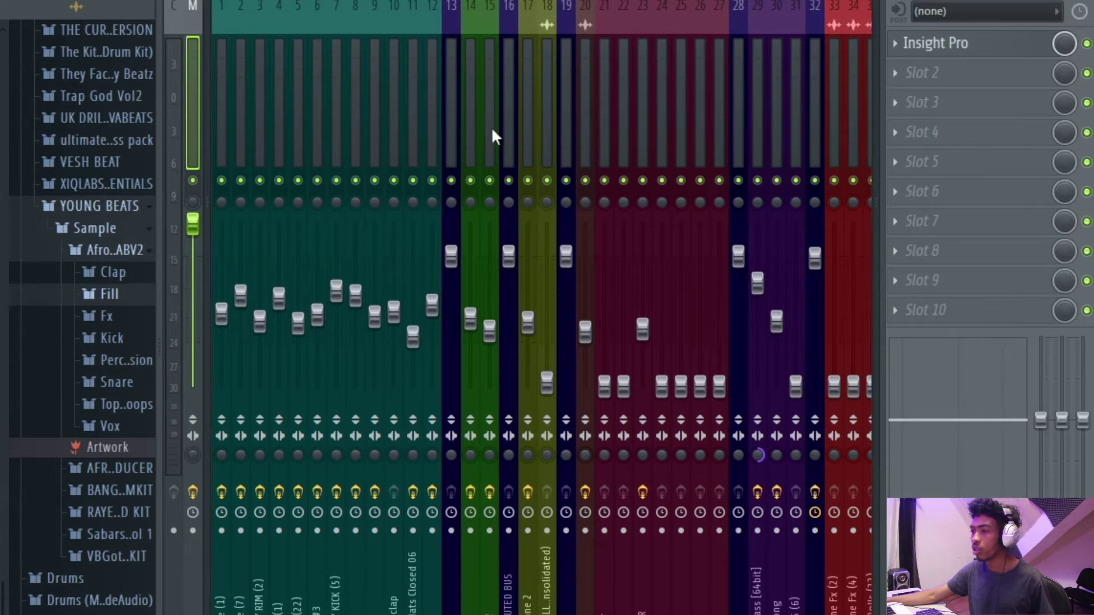
# Play the beat with mixer track 6 soloed, and unmute drum tracks 1 to 5, 7, 8 and 10 to 12 alongside it
pyautogui.press('space')
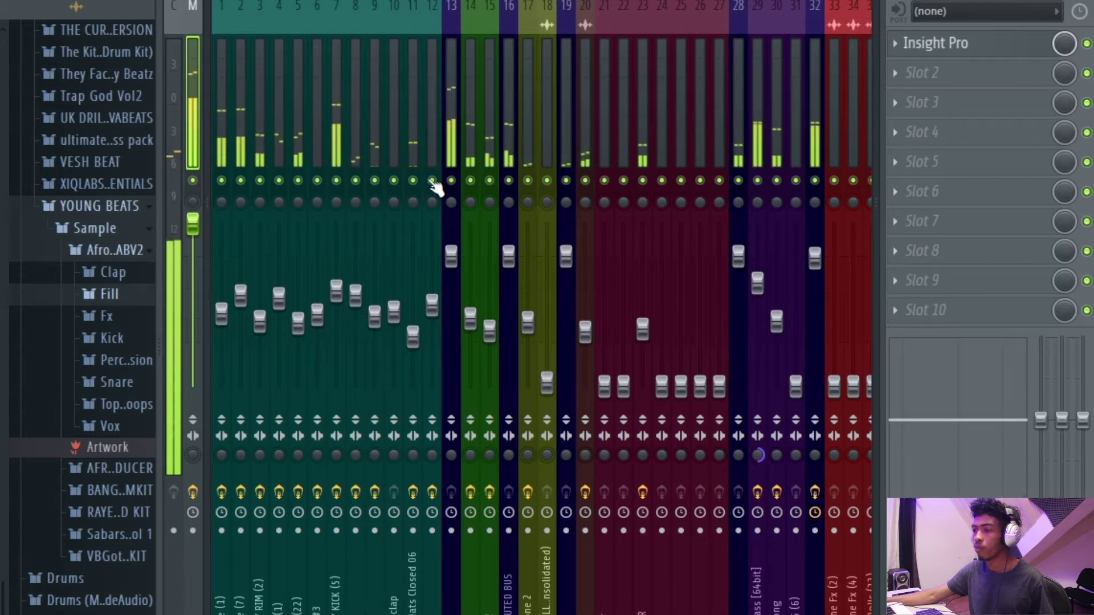
pyautogui.rightClick(319, 179)
pyautogui.click(336, 180)
pyautogui.click(353, 180)
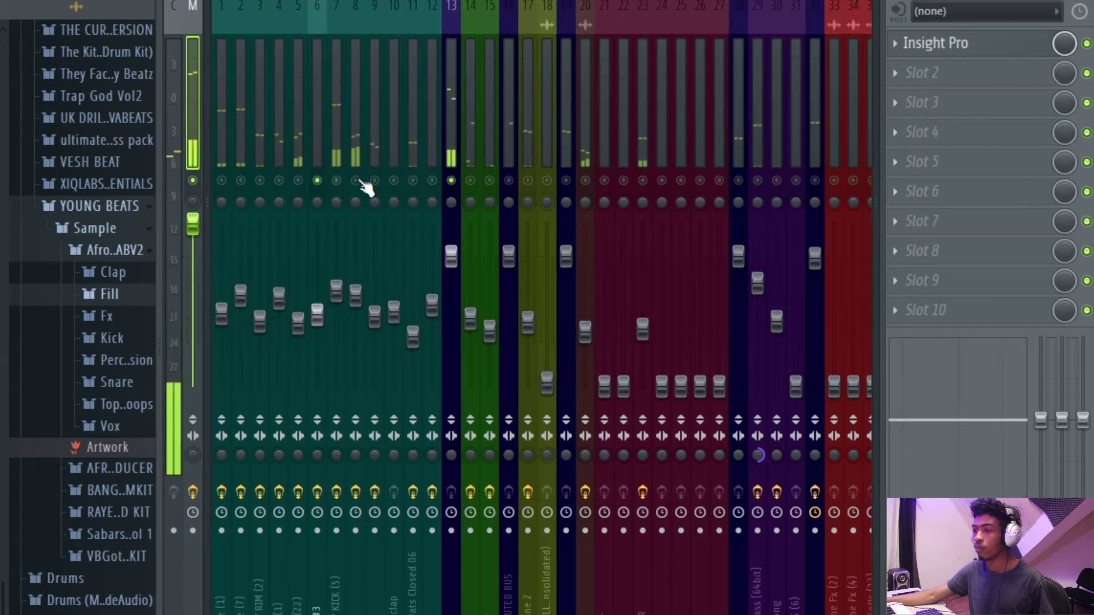
pyautogui.click(339, 180)
pyautogui.click(354, 180)
pyautogui.click(434, 180)
pyautogui.click(413, 180)
pyautogui.click(393, 179)
pyautogui.click(356, 180)
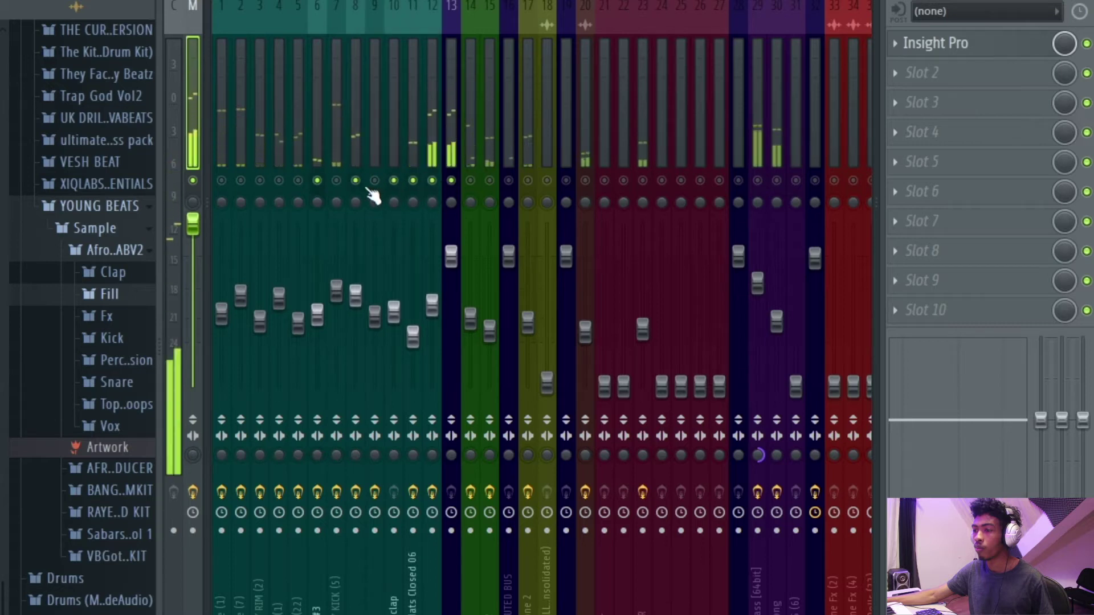
pyautogui.click(336, 180)
pyautogui.click(298, 180)
pyautogui.click(279, 180)
pyautogui.click(259, 180)
pyautogui.click(240, 180)
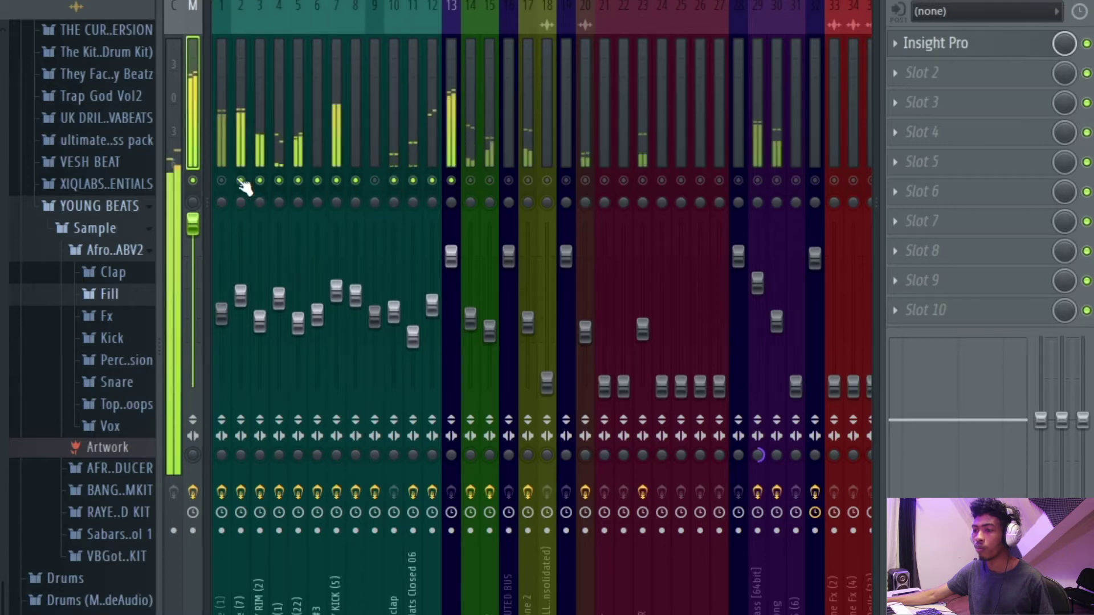
pyautogui.click(221, 180)
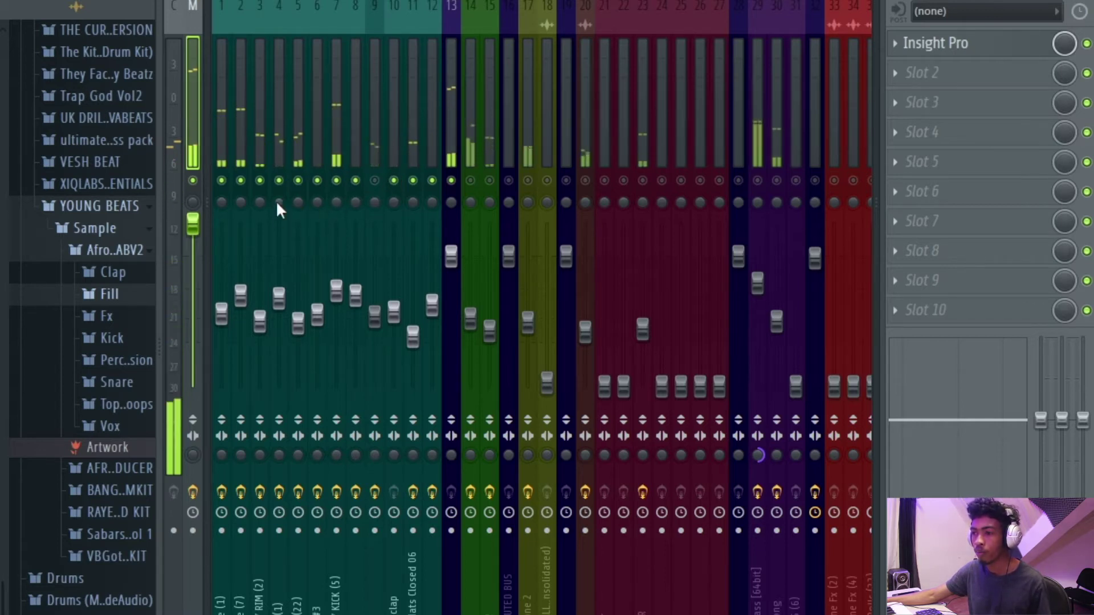
# Pan drum track 4 to the left and drum track 5 to the right
pyautogui.click(279, 296)
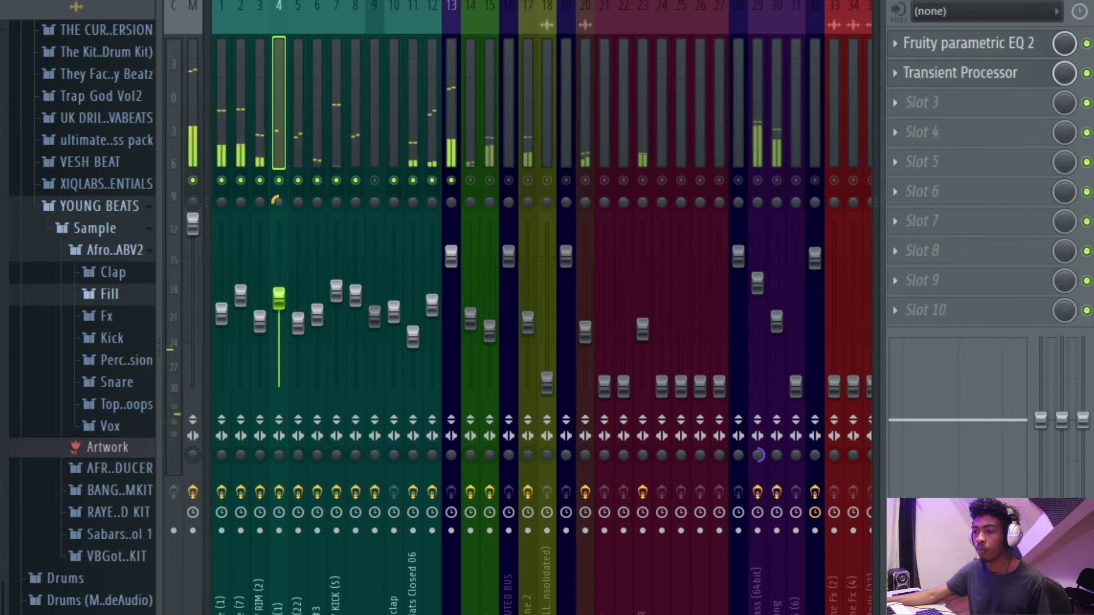
pyautogui.click(295, 202)
pyautogui.moveTo(297, 202); pyautogui.dragTo(296, 186)
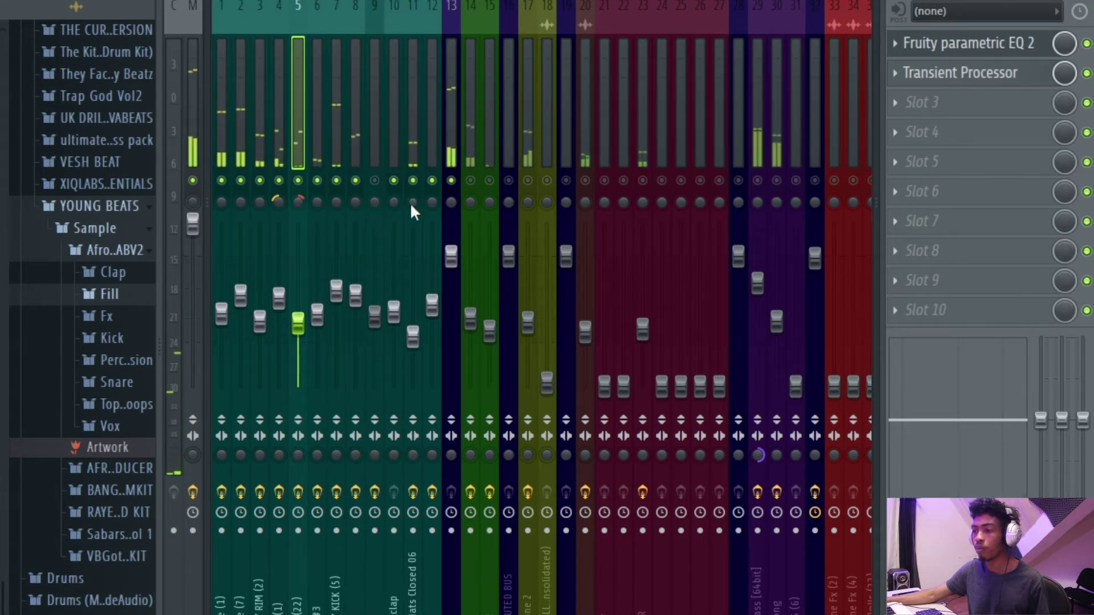
# Pan the closed hats on track 11 slightly right and adjust the stereo separation of tracks 11 and 6
pyautogui.click(412, 449)
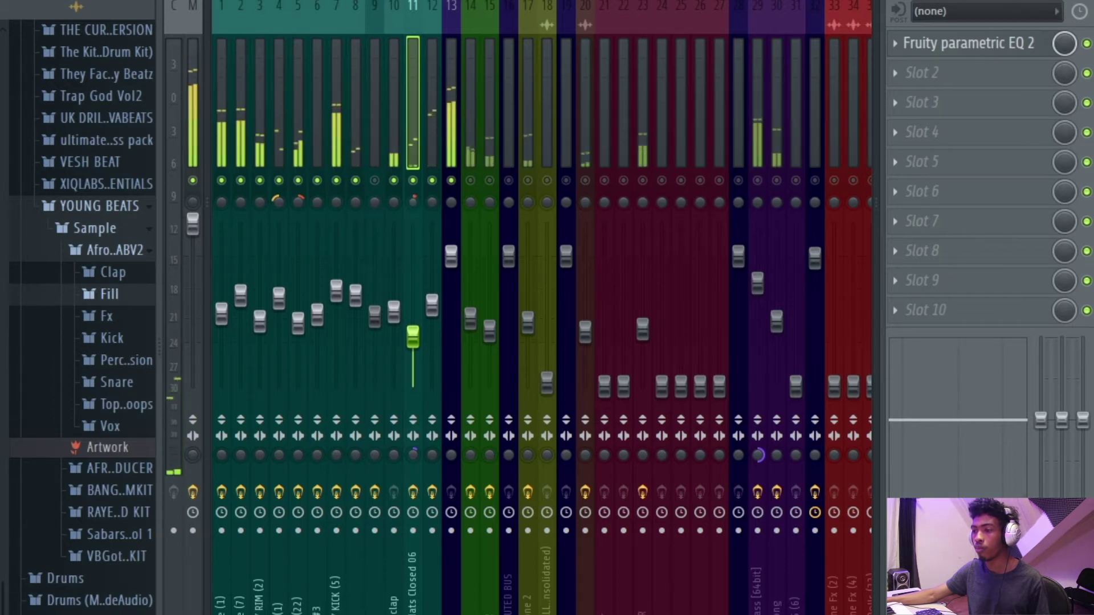
pyautogui.moveTo(413, 203)
pyautogui.mouseDown()
pyautogui.moveTo(413, 187)
pyautogui.moveTo(412, 208)
pyautogui.mouseUp()
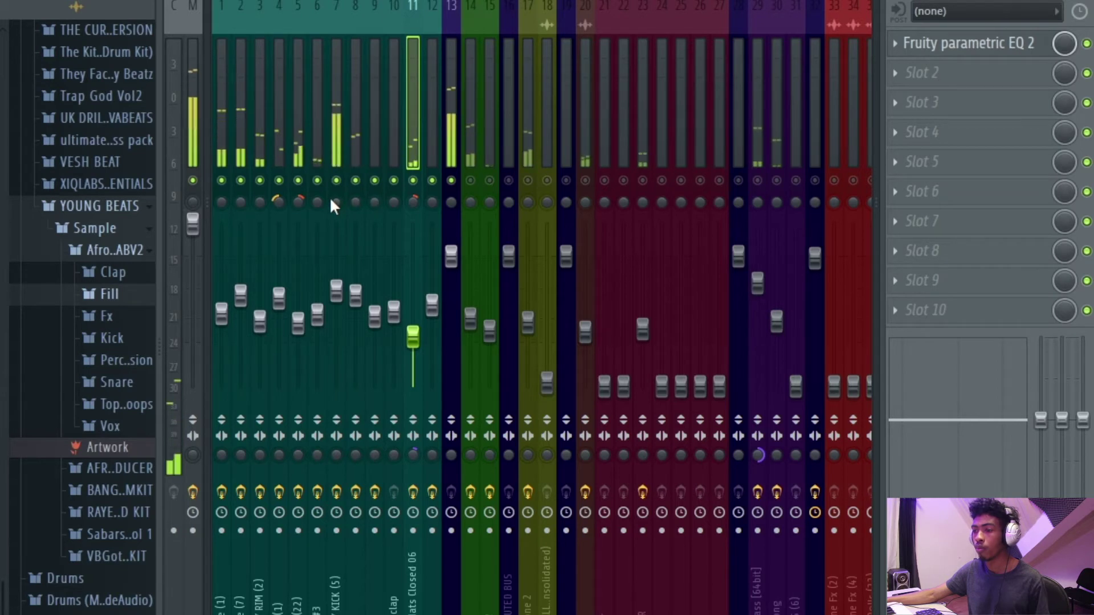
pyautogui.click(317, 135)
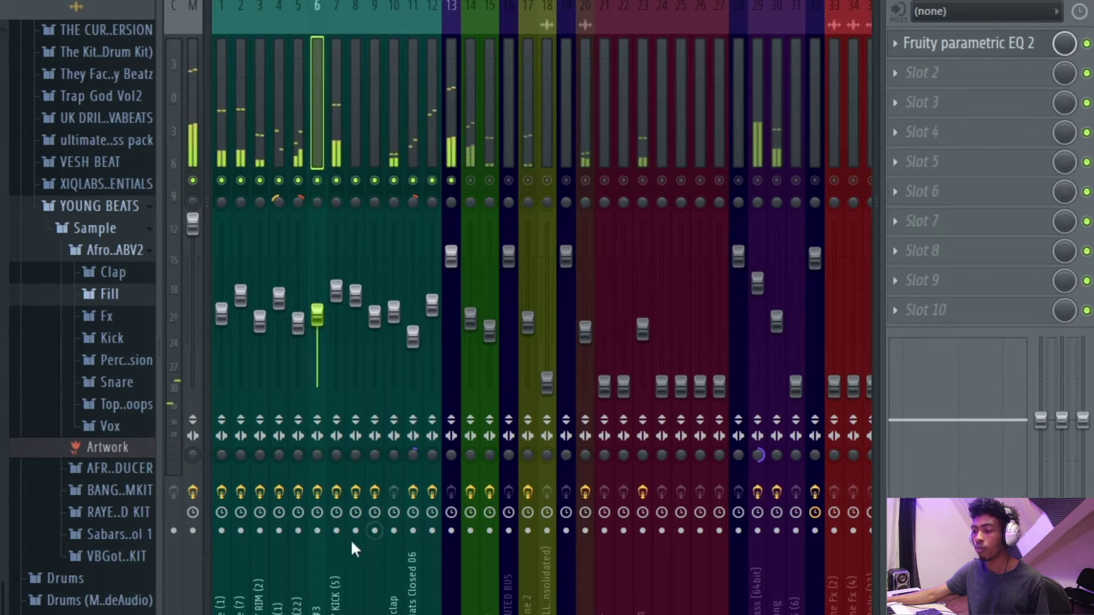
pyautogui.moveTo(316, 456); pyautogui.dragTo(316, 464)
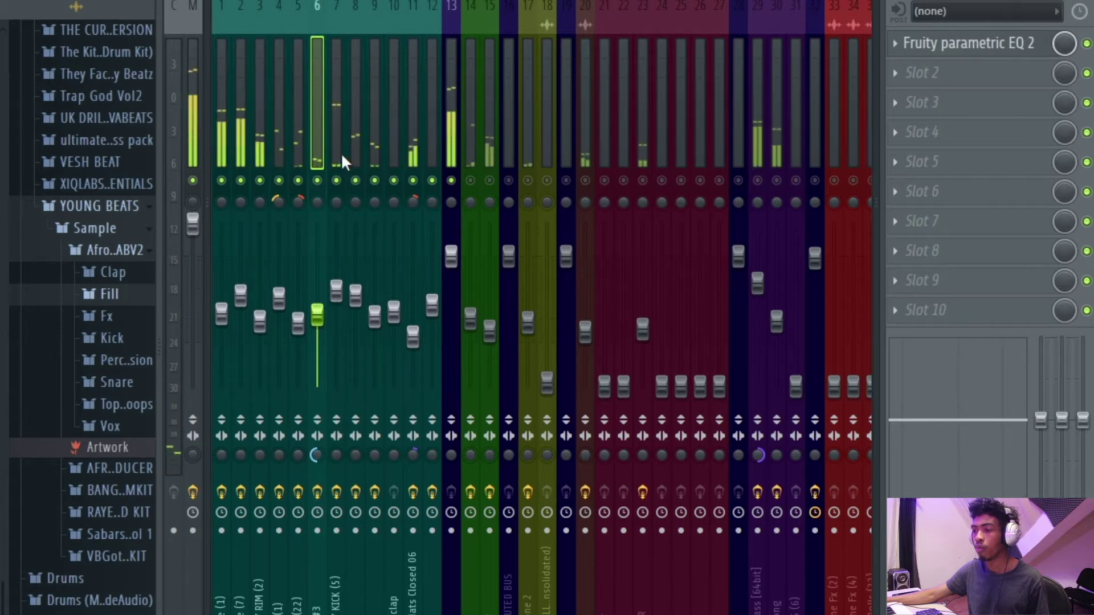
# Pan track 9 slightly left and the closed hats on track 11 further right
pyautogui.click(373, 143)
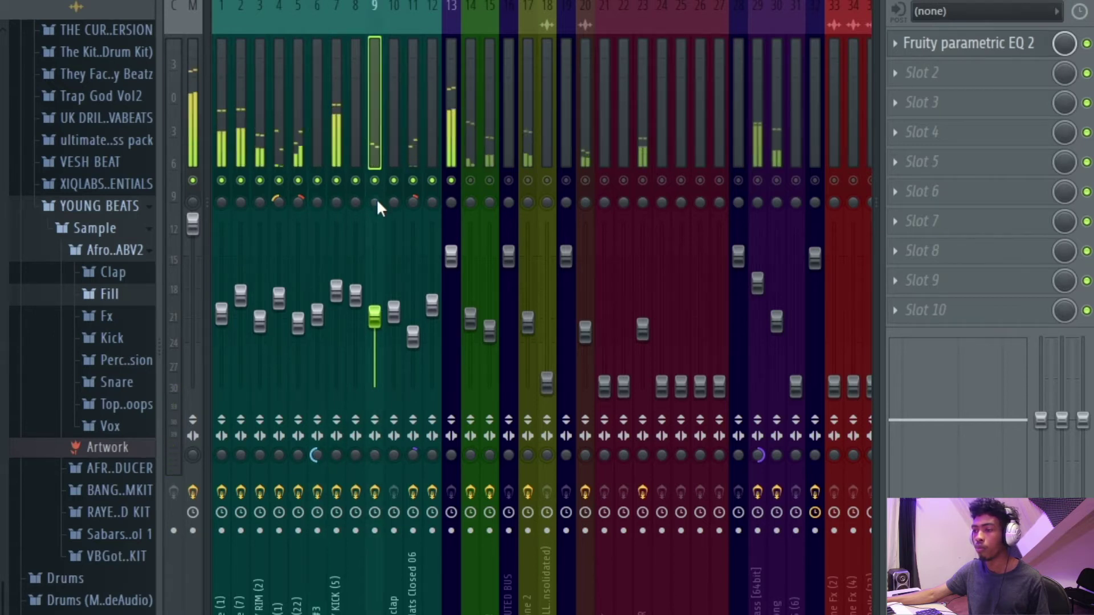
pyautogui.moveTo(374, 202)
pyautogui.mouseDown()
pyautogui.moveTo(375, 190)
pyautogui.moveTo(374, 212)
pyautogui.mouseUp()
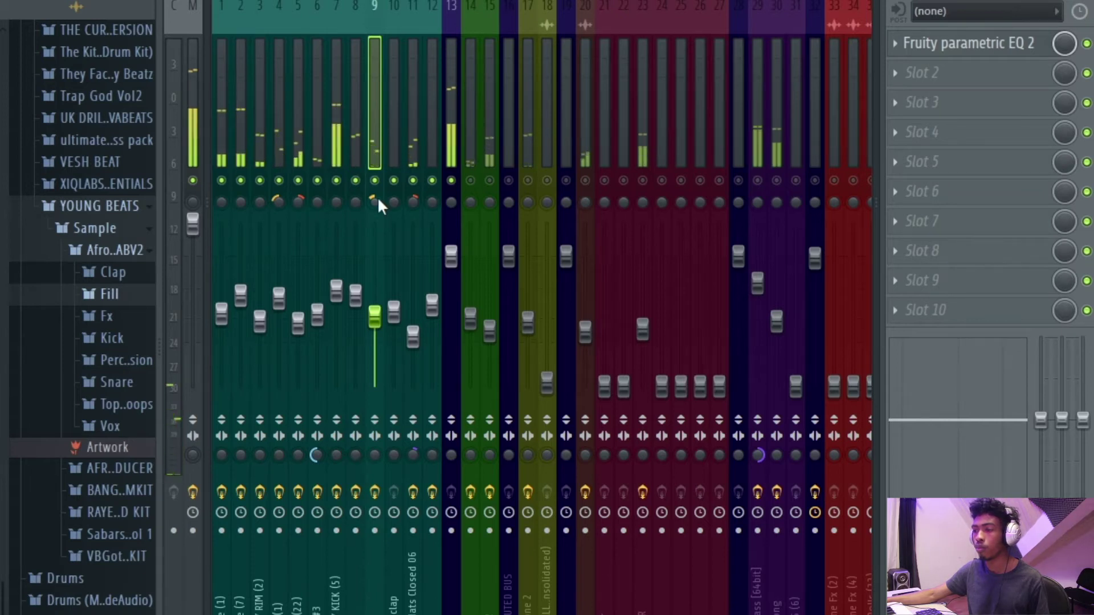
pyautogui.click(411, 205)
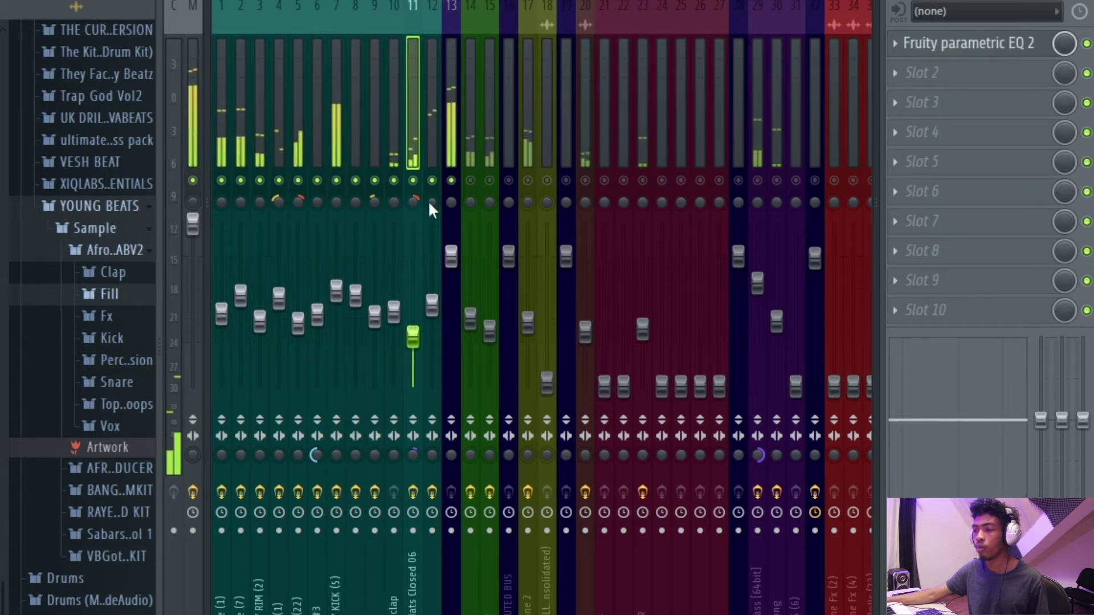
# Pan drum track 12 to the right and raise its volume slightly
pyautogui.moveTo(431, 202); pyautogui.dragTo(431, 194)
pyautogui.moveTo(426, 283); pyautogui.dragTo(426, 288)
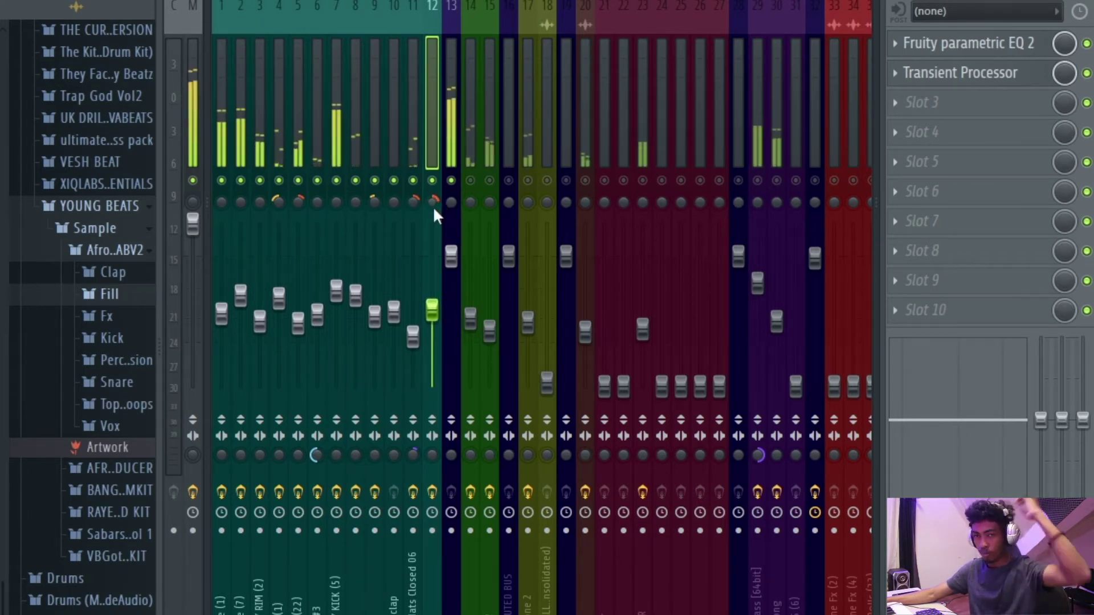
pyautogui.moveTo(442, 316); pyautogui.dragTo(442, 300)
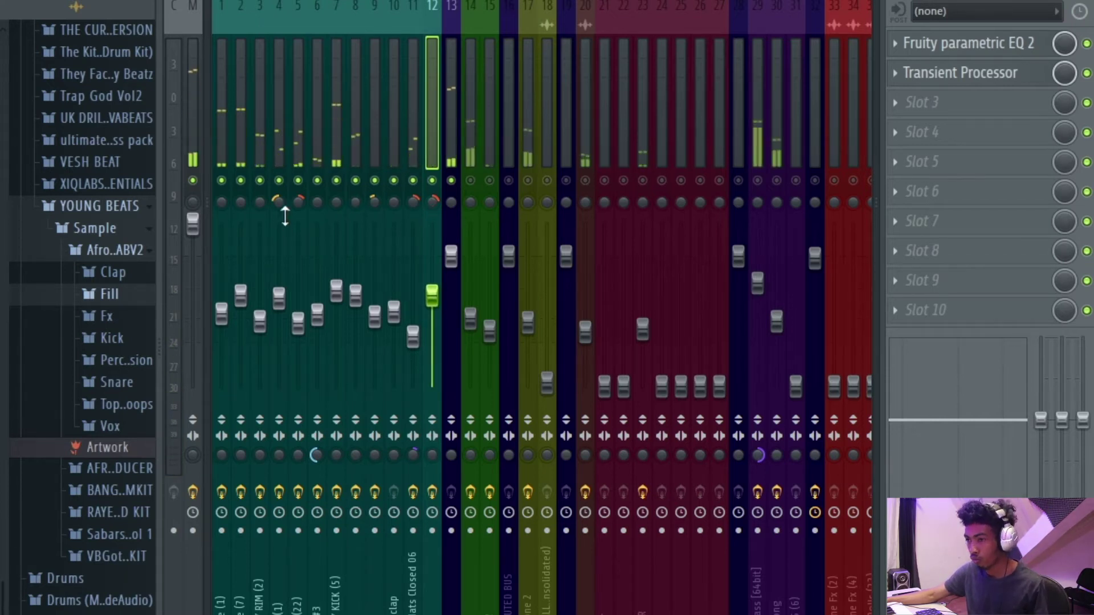
# Pan drum track 5 a little further right and stop playback
pyautogui.click(306, 203)
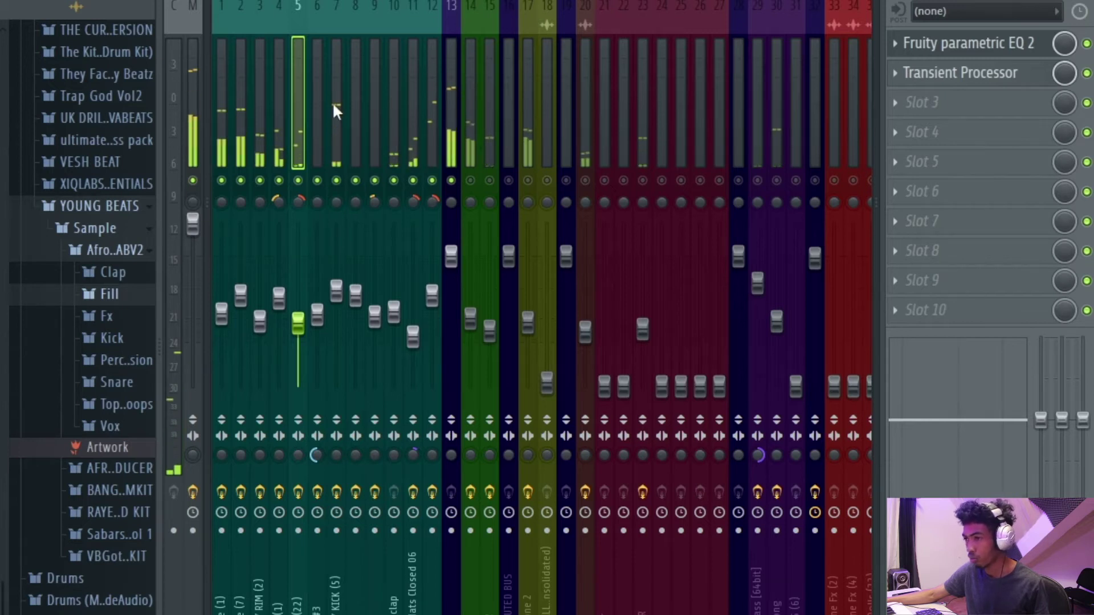
pyautogui.press('space')
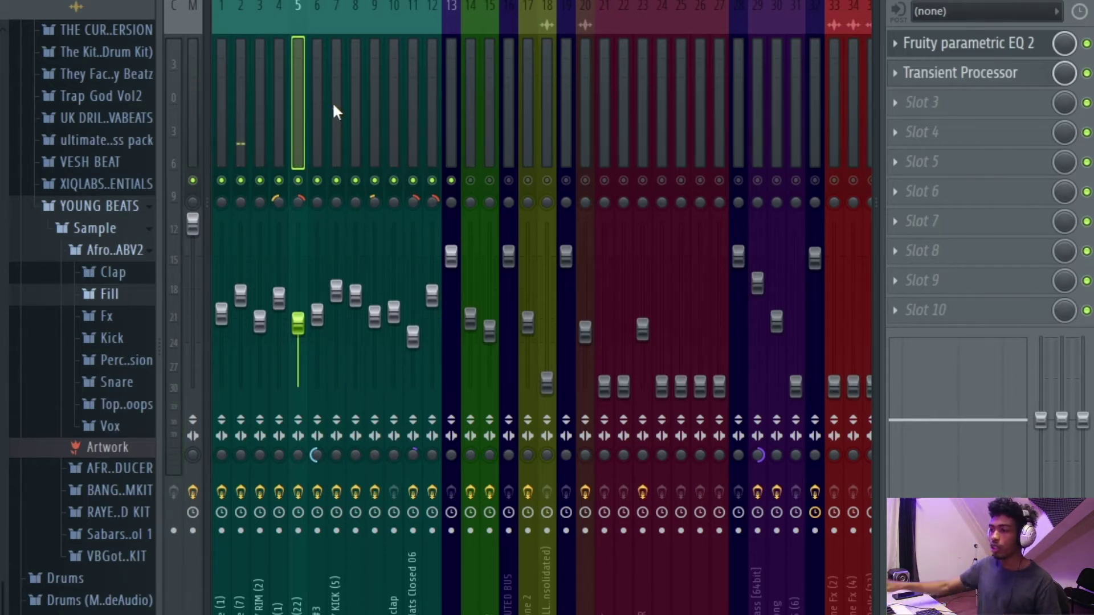
# Dock the three empty mixer tracks 57 to 59 to the Right group
pyautogui.hscroll(3, 371, 123)
pyautogui.hscroll(10, 371, 122)
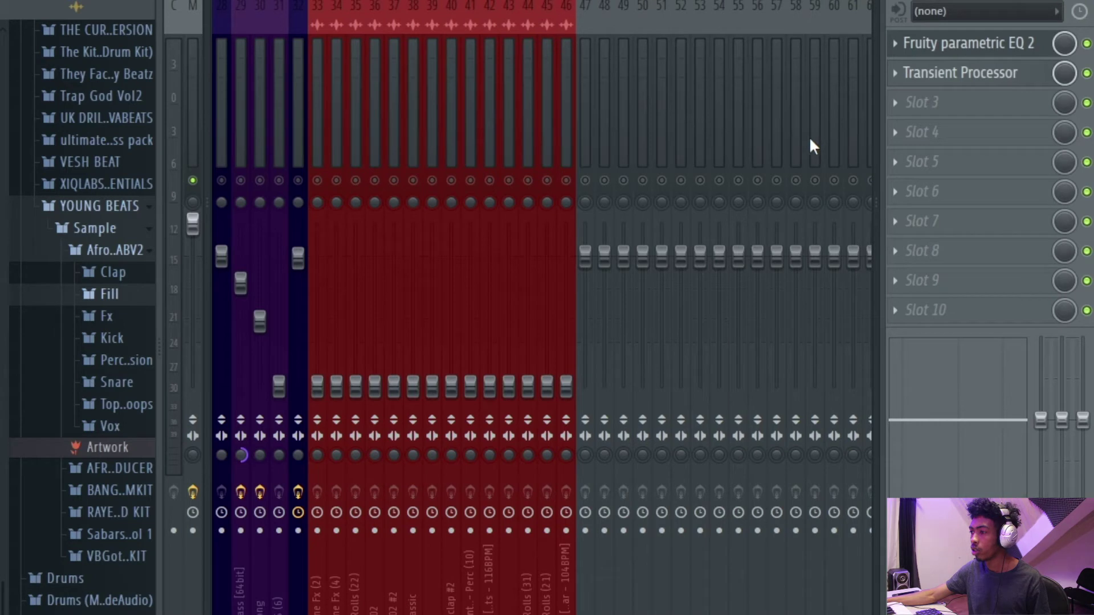
pyautogui.moveTo(815, 147); pyautogui.dragTo(783, 152)
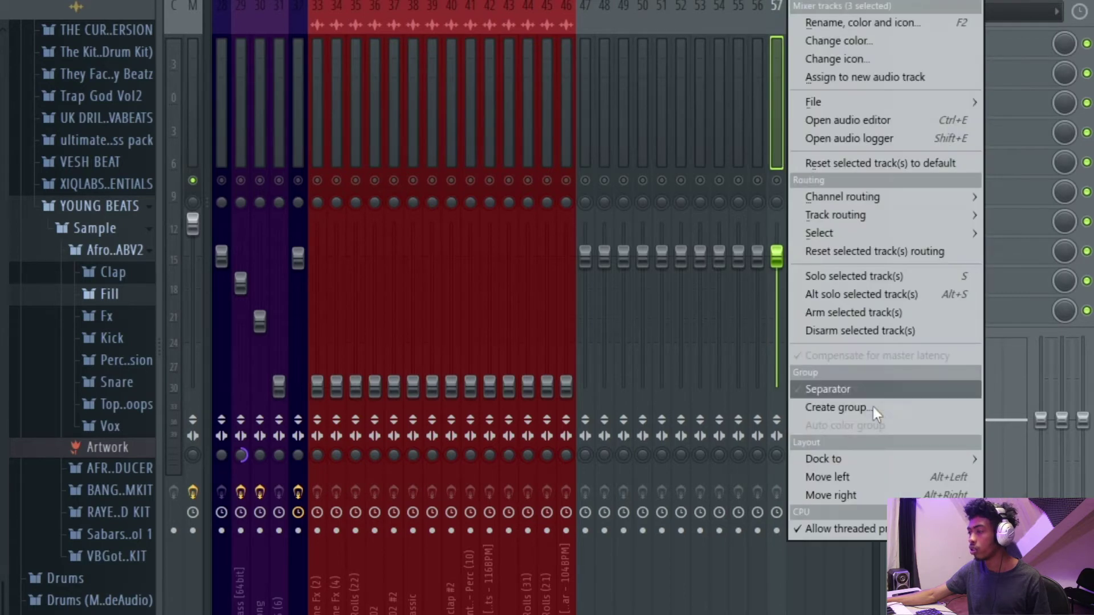
pyautogui.moveTo(859, 460)
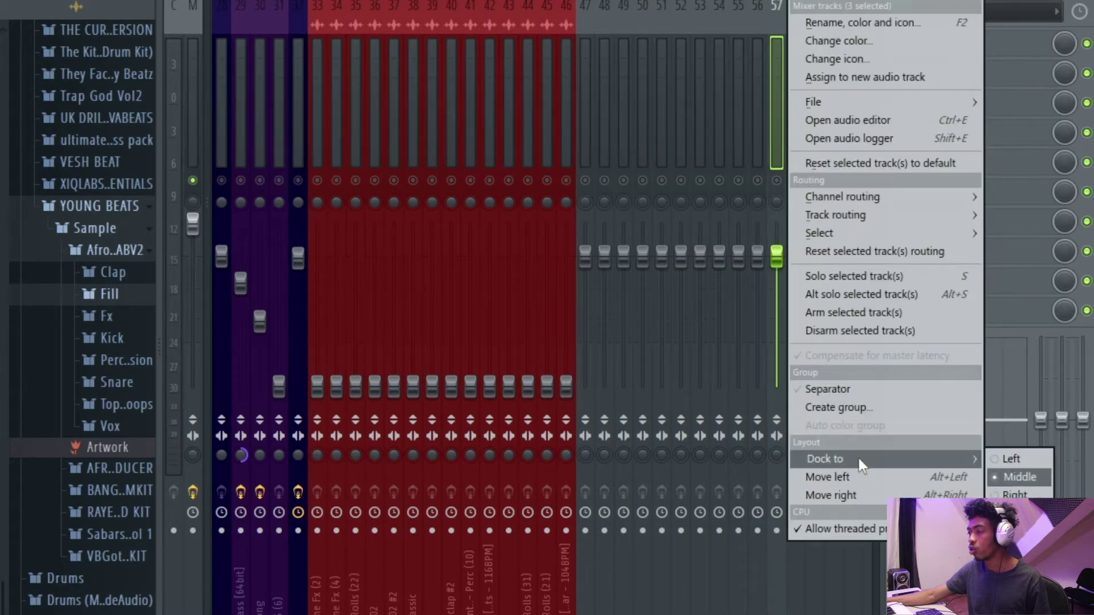
pyautogui.click(1011, 495)
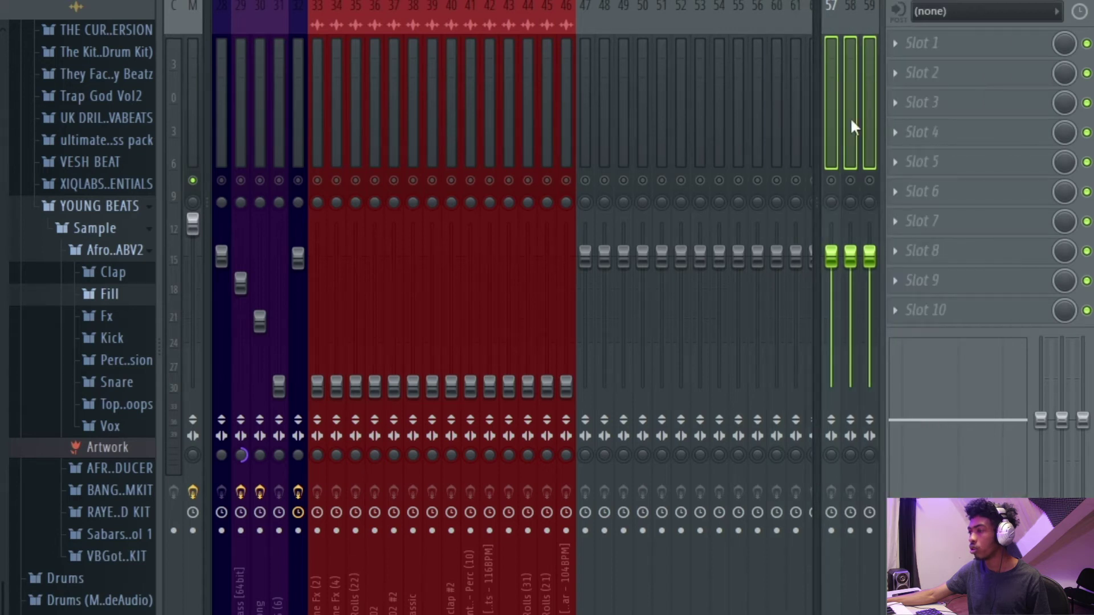
# Change the color of the three selected docked mixer tracks 57 to 59 to green
pyautogui.rightClick(832, 109)
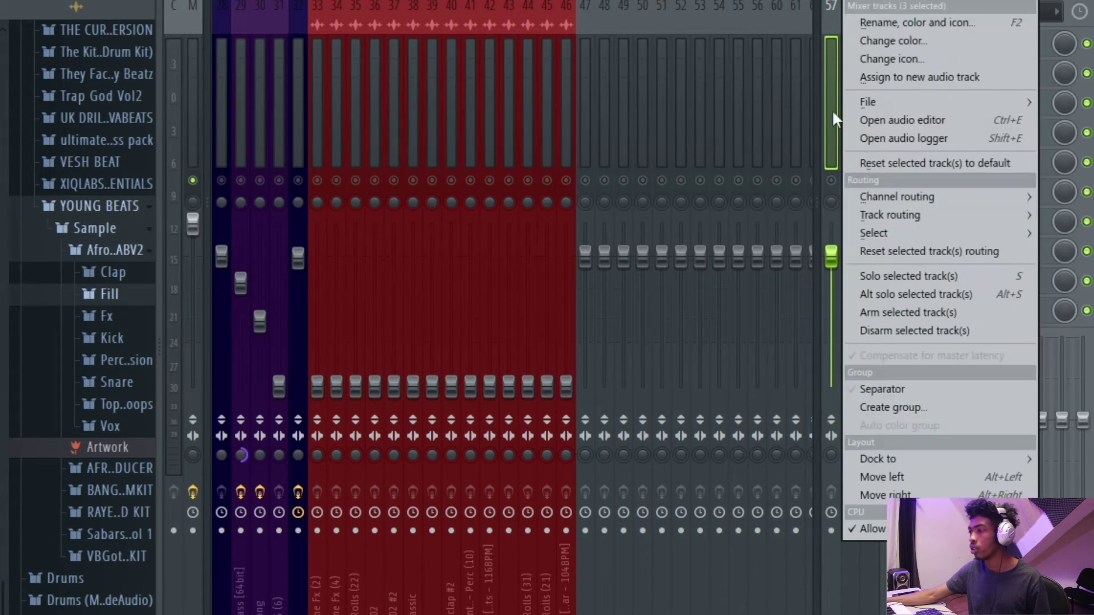
pyautogui.click(878, 48)
pyautogui.click(857, 177)
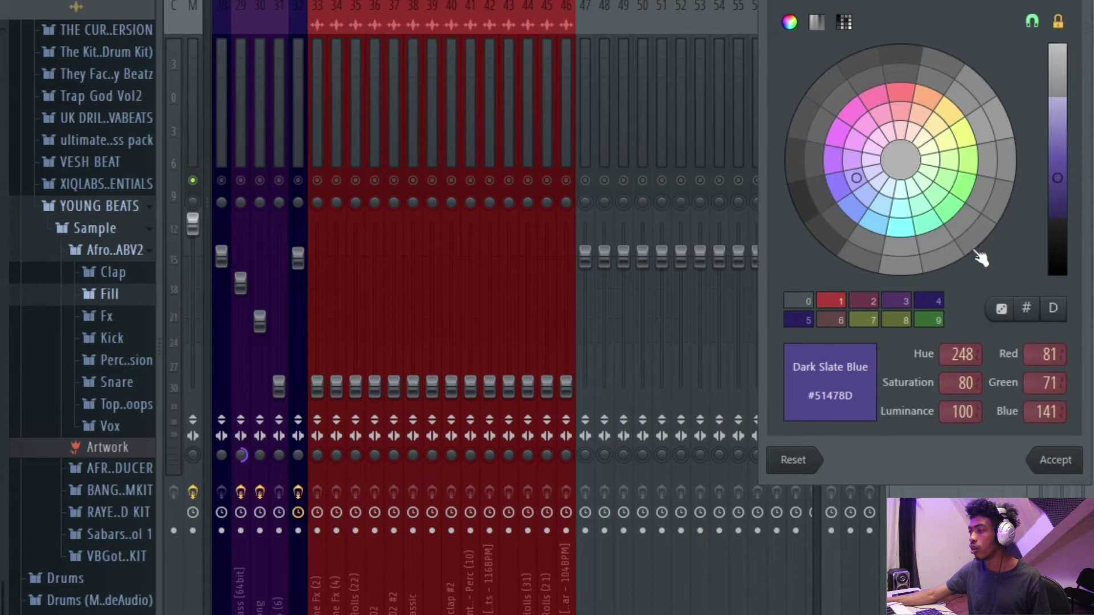
pyautogui.click(928, 160)
pyautogui.click(1056, 459)
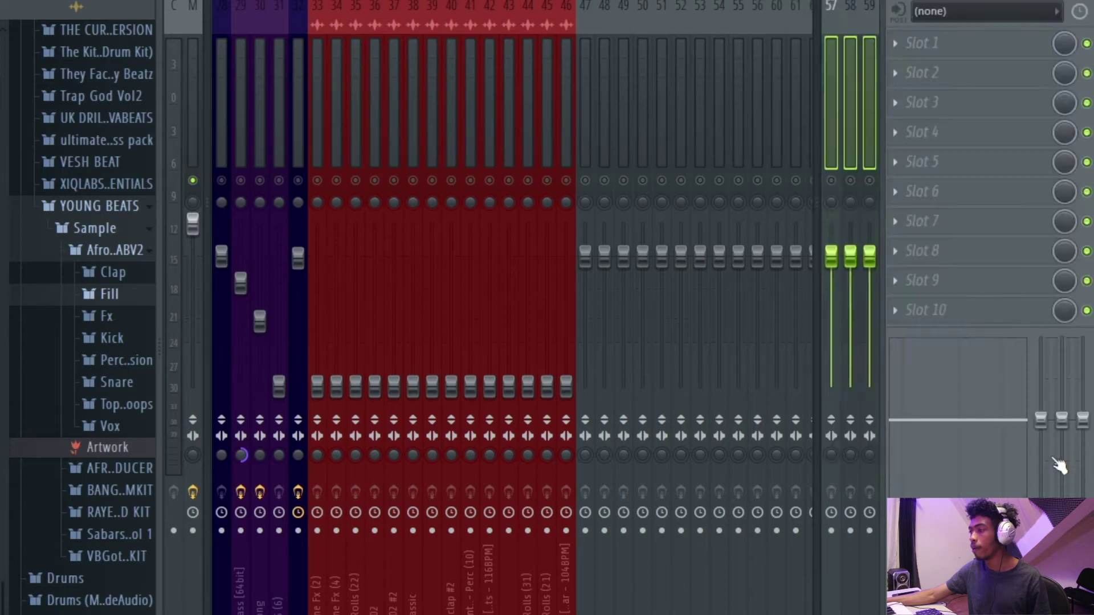
pyautogui.click(840, 132)
pyautogui.click(871, 123)
pyautogui.click(842, 146)
pyautogui.click(840, 139)
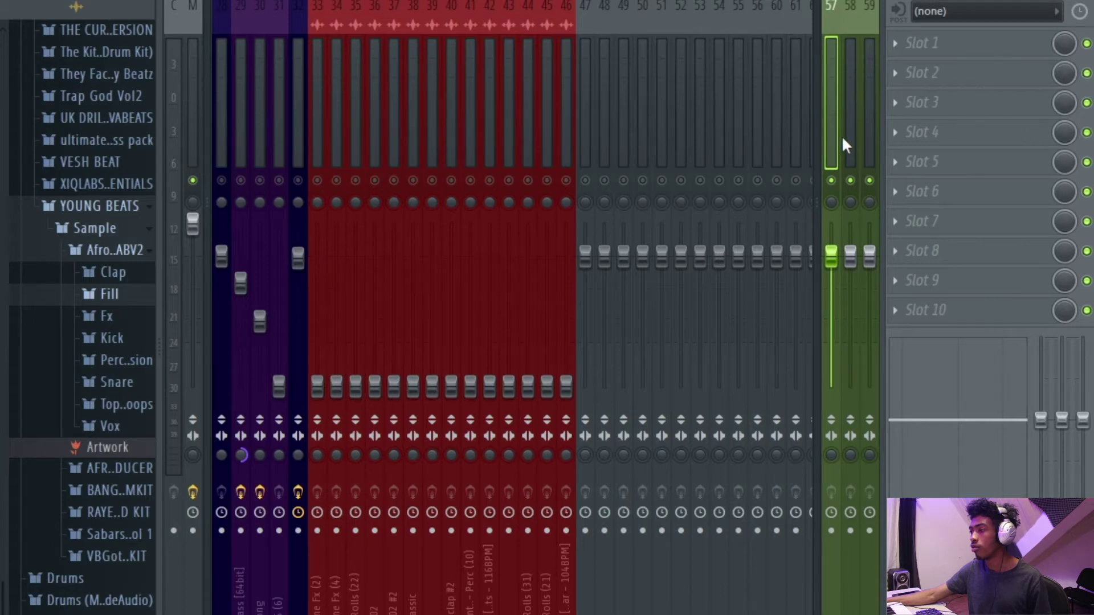
# Load the ValhallaRoom reverb into the first effect slot of mixer track 57 and close its window
pyautogui.scroll(10, 740, 123)
pyautogui.scroll(-4, 740, 123)
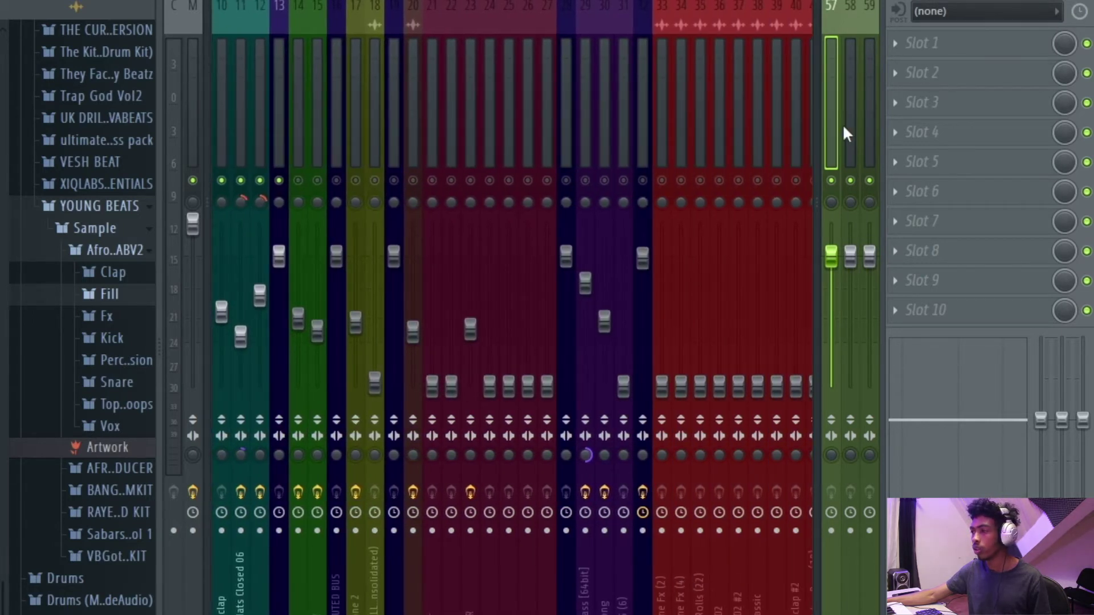
pyautogui.scroll(-3, 833, 127)
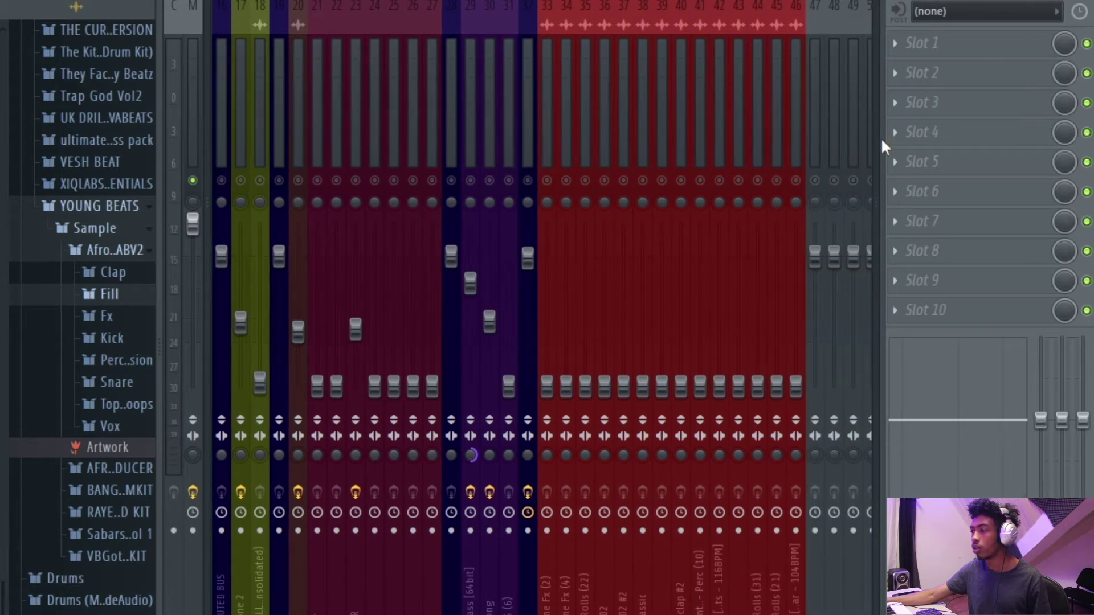
pyautogui.click(910, 44)
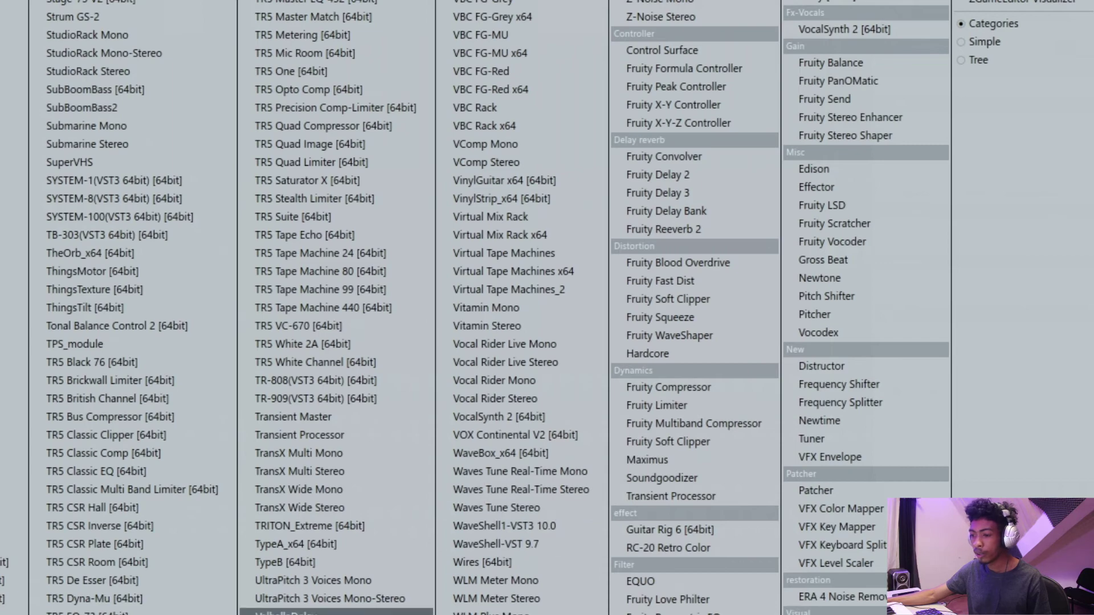
pyautogui.click(336, 614)
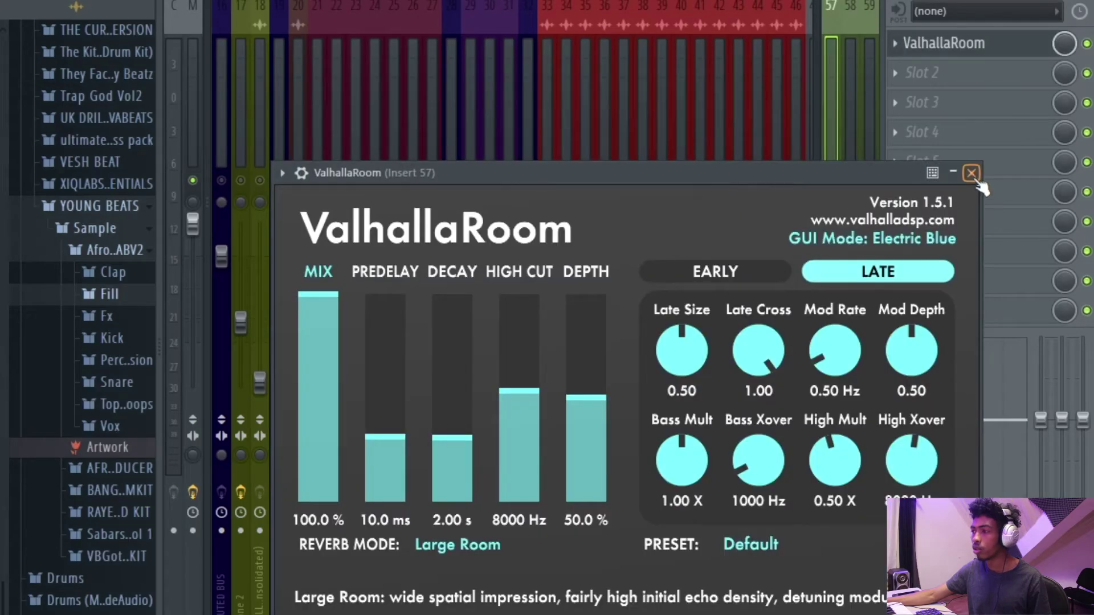
pyautogui.click(971, 173)
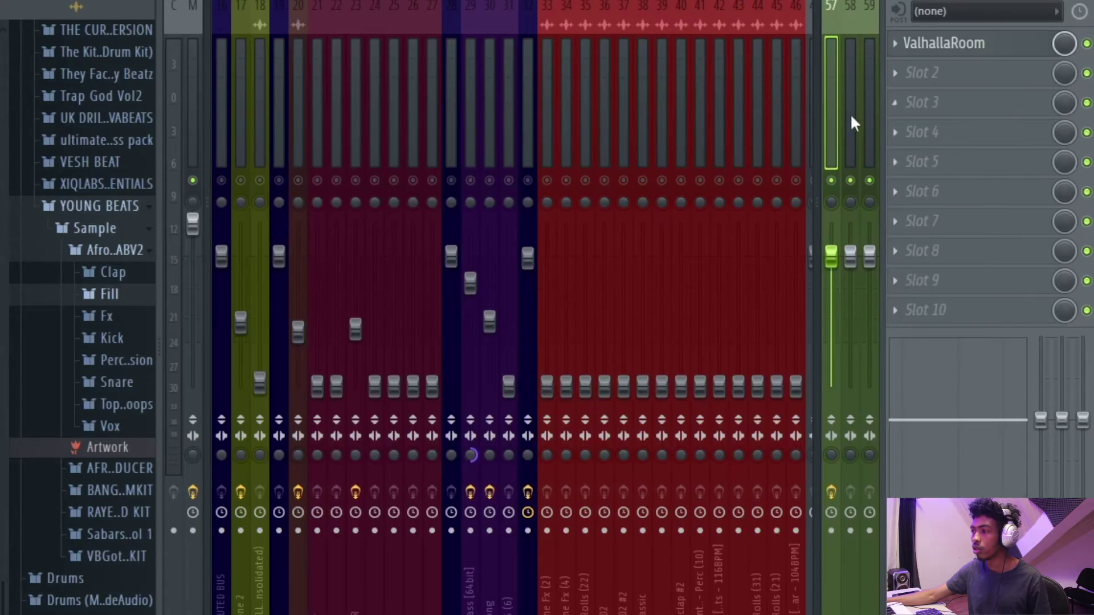
# Load the ValhallaRoom reverb into the first effect slot of mixer track 58 and close its window
pyautogui.click(924, 63)
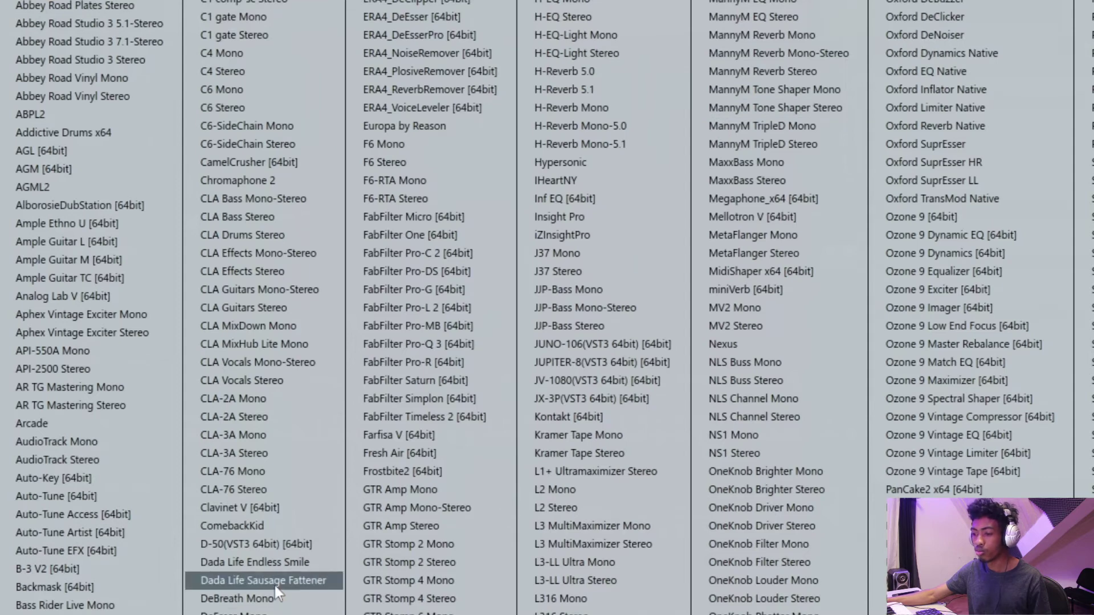
pyautogui.scroll(-3, 382, 578)
pyautogui.scroll(-3, 381, 579)
pyautogui.scroll(2, 381, 577)
pyautogui.scroll(1, 381, 578)
pyautogui.scroll(-3, 382, 577)
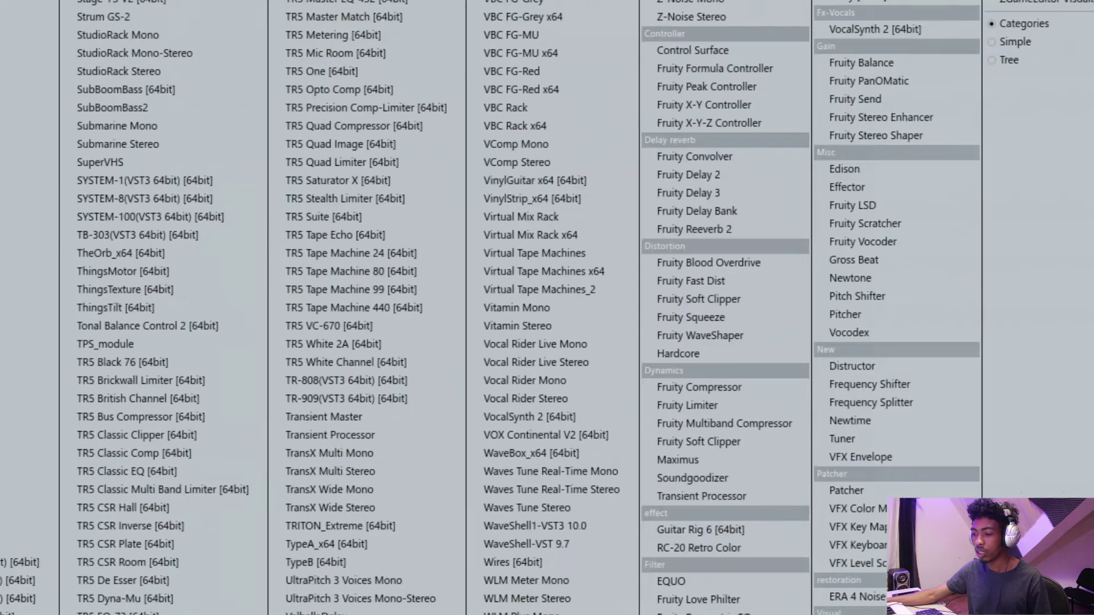
pyautogui.click(286, 614)
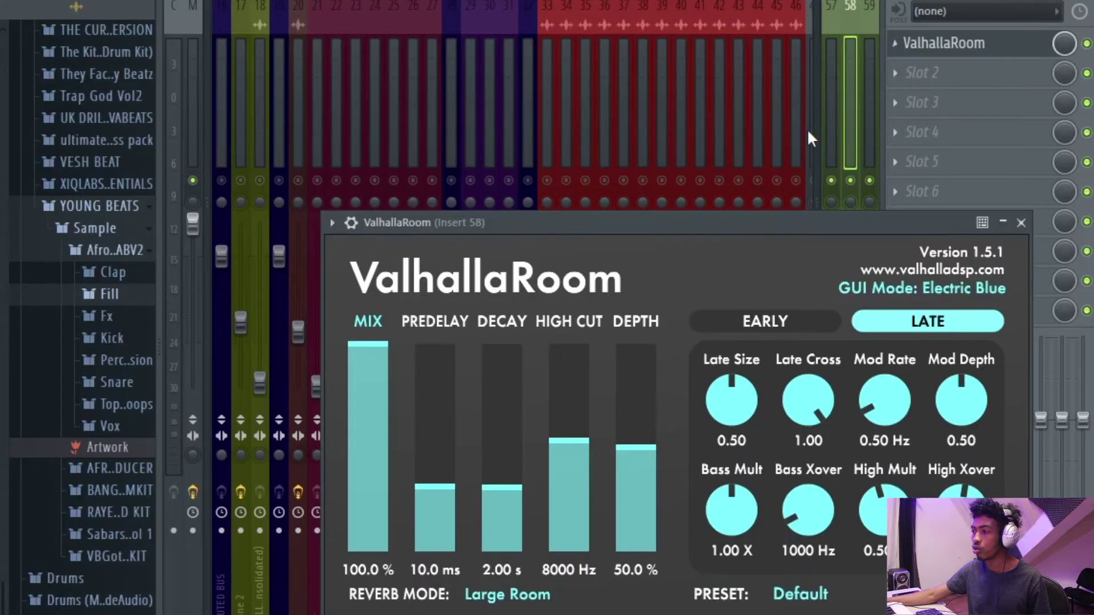
pyautogui.click(1019, 220)
# Load Fruity Delay 3 into the first effect slot of mixer track 59
pyautogui.click(907, 40)
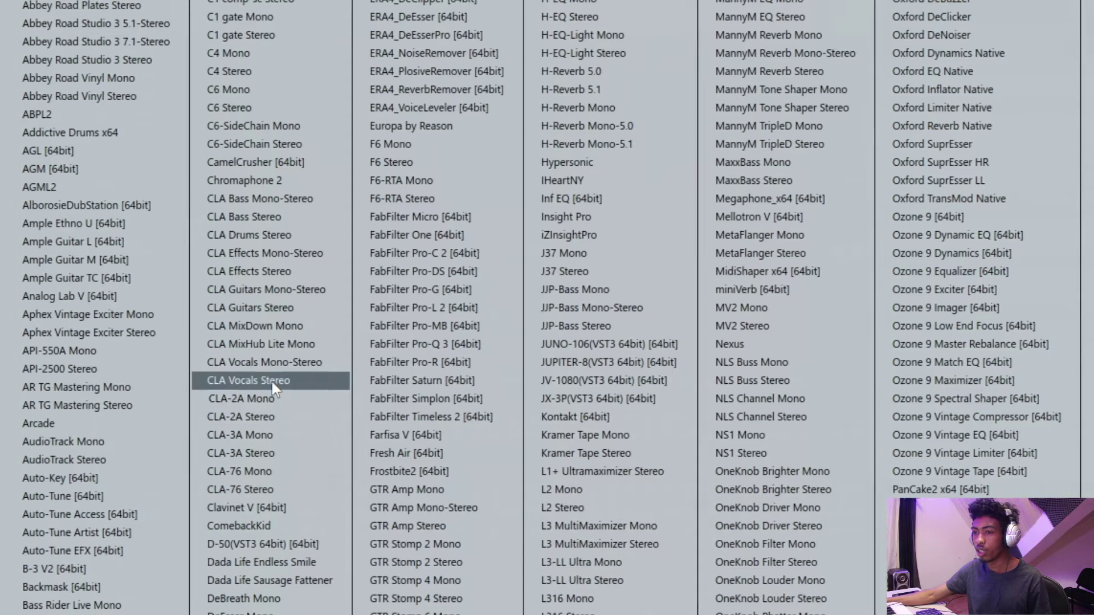
pyautogui.scroll(-4, 542, 183)
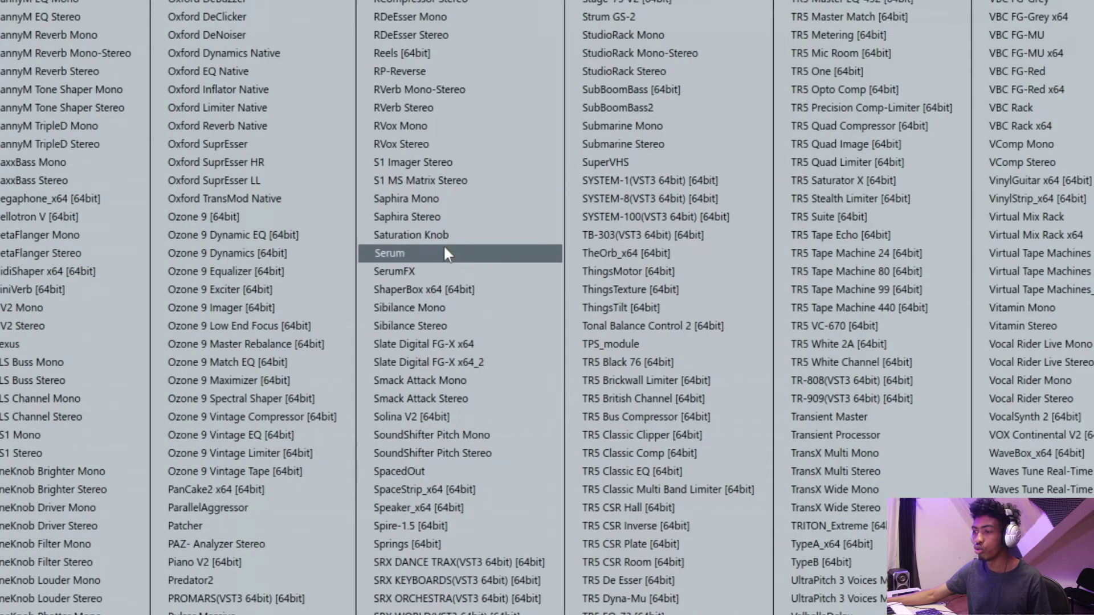
pyautogui.scroll(-3, 444, 244)
pyautogui.click(678, 193)
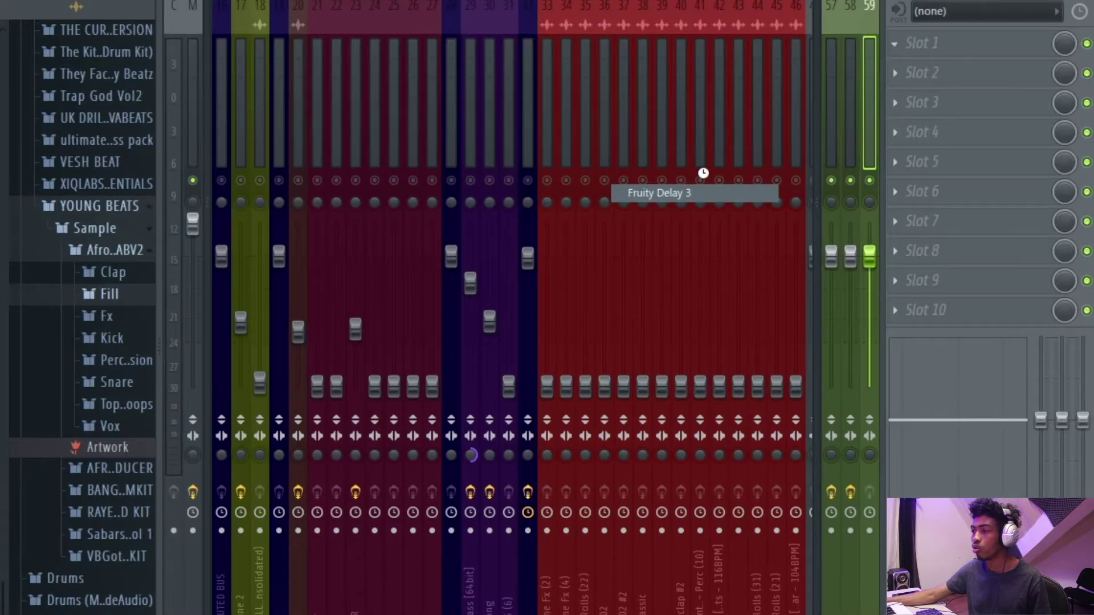
# Replace the delay effect in the first slot of track 59 with Fruity Delay 2
pyautogui.click(896, 45)
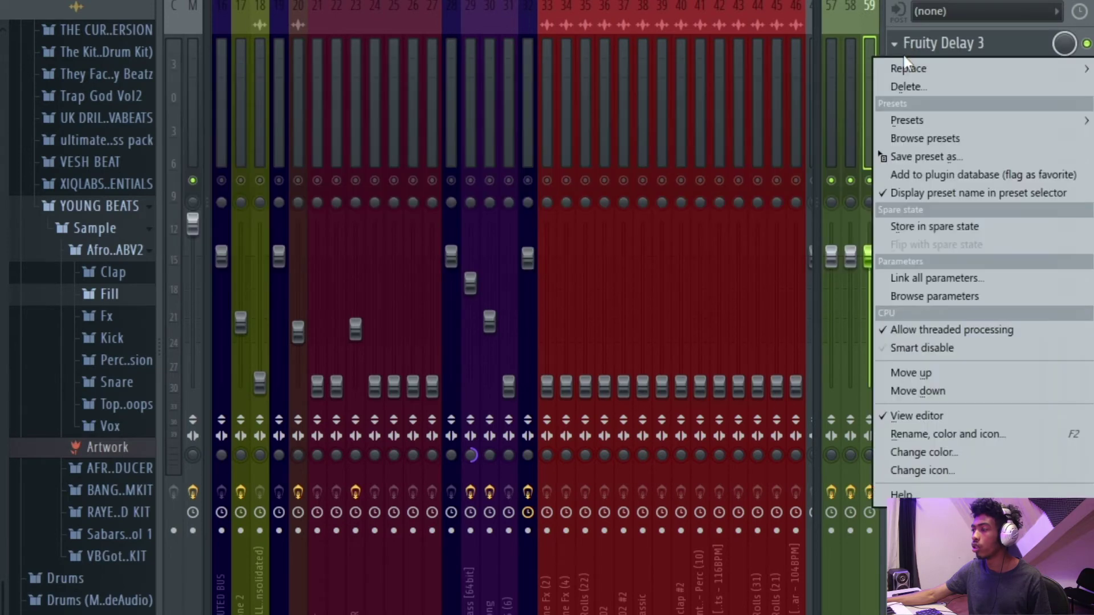
pyautogui.moveTo(911, 67)
pyautogui.scroll(-6, 600, 120)
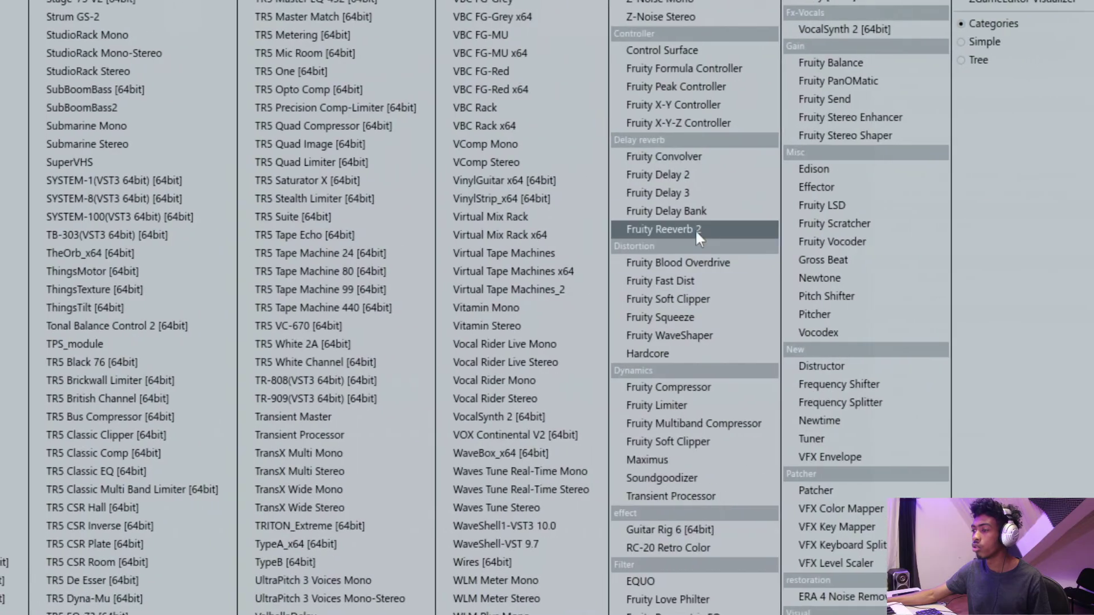
pyautogui.click(684, 175)
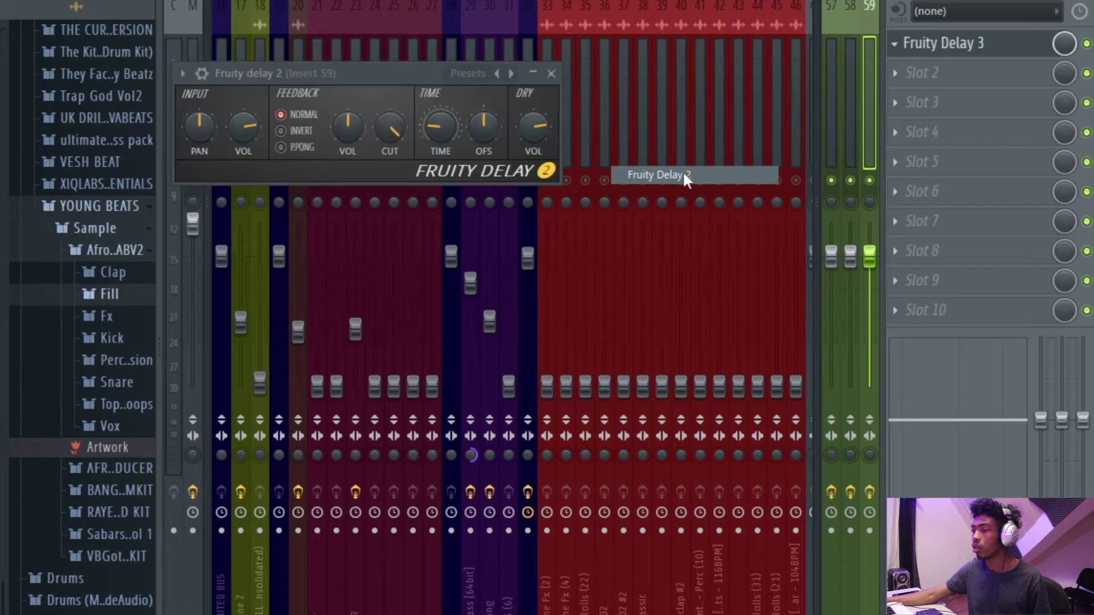
# Apply the MediumAmbience preset to the ValhallaRoom reverb on track 57 and close the plugin
pyautogui.click(830, 122)
pyautogui.click(941, 46)
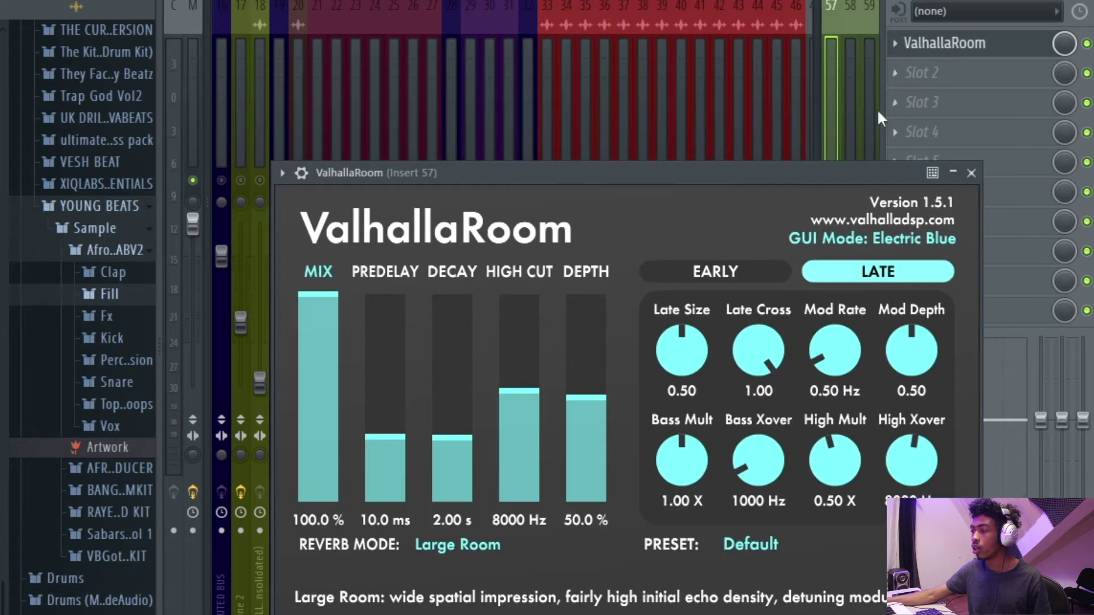
pyautogui.click(456, 542)
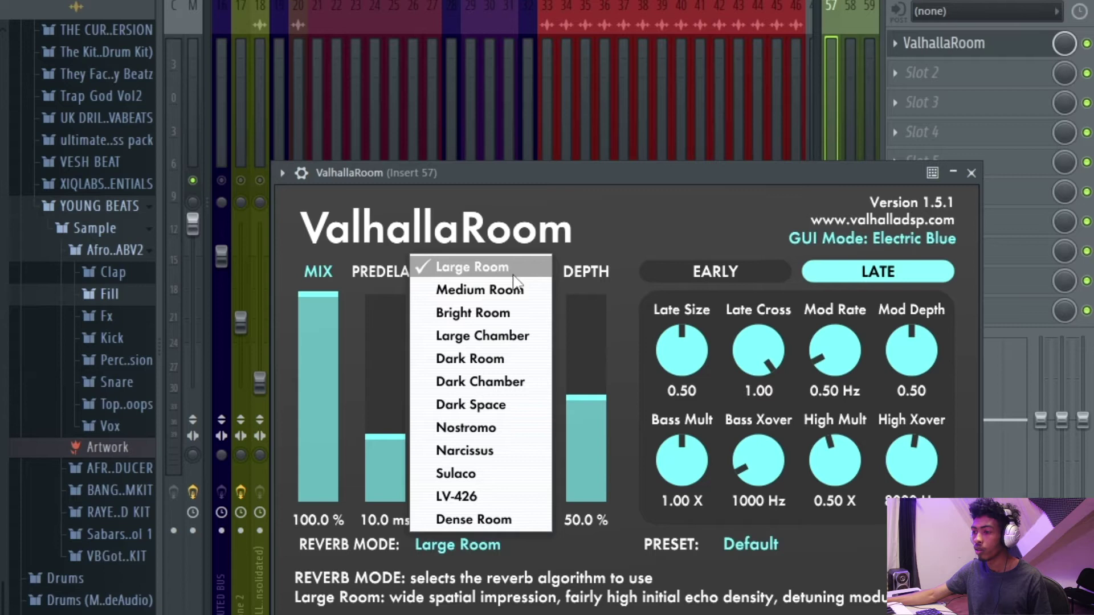
pyautogui.click(834, 555)
pyautogui.click(763, 545)
pyautogui.moveTo(796, 250)
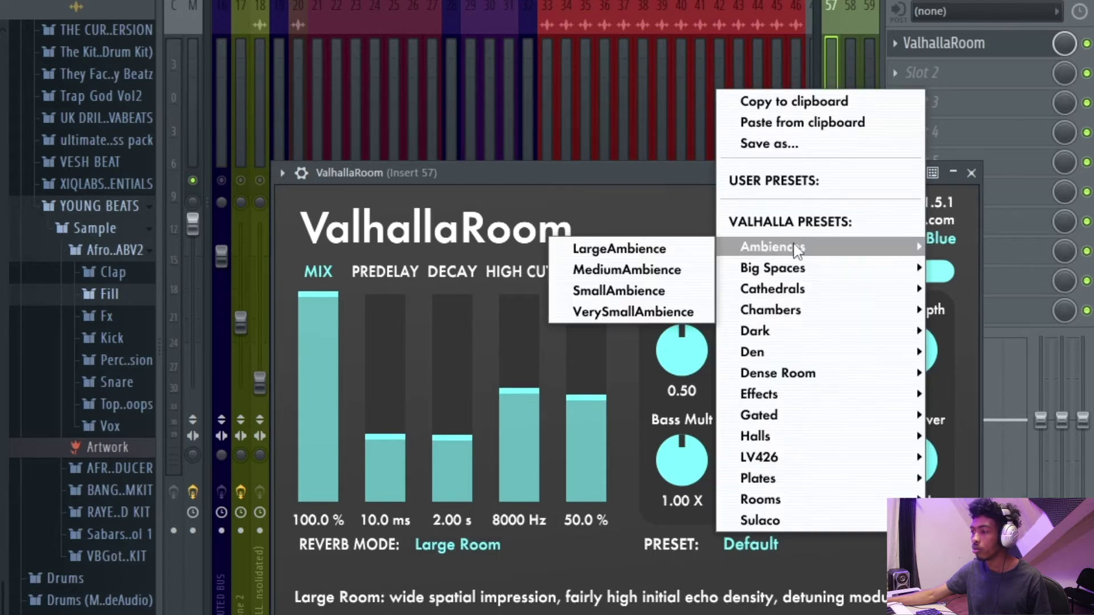
pyautogui.click(665, 273)
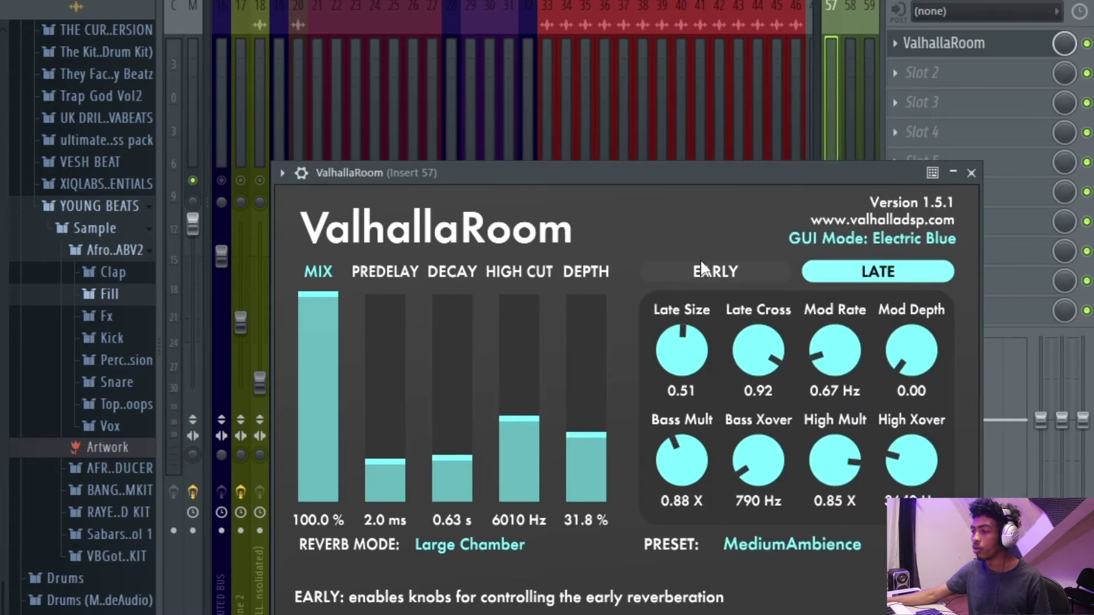
pyautogui.click(970, 173)
# Apply the LargeAmbience preset to the ValhallaRoom reverb on track 58 and close the plugin
pyautogui.click(849, 147)
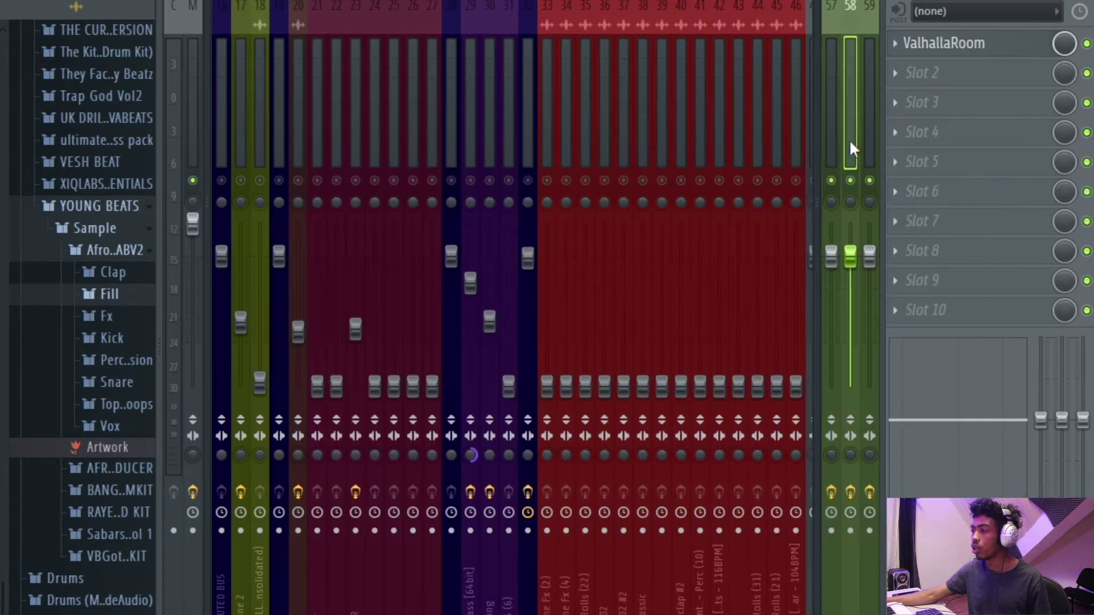
pyautogui.click(929, 45)
pyautogui.click(803, 603)
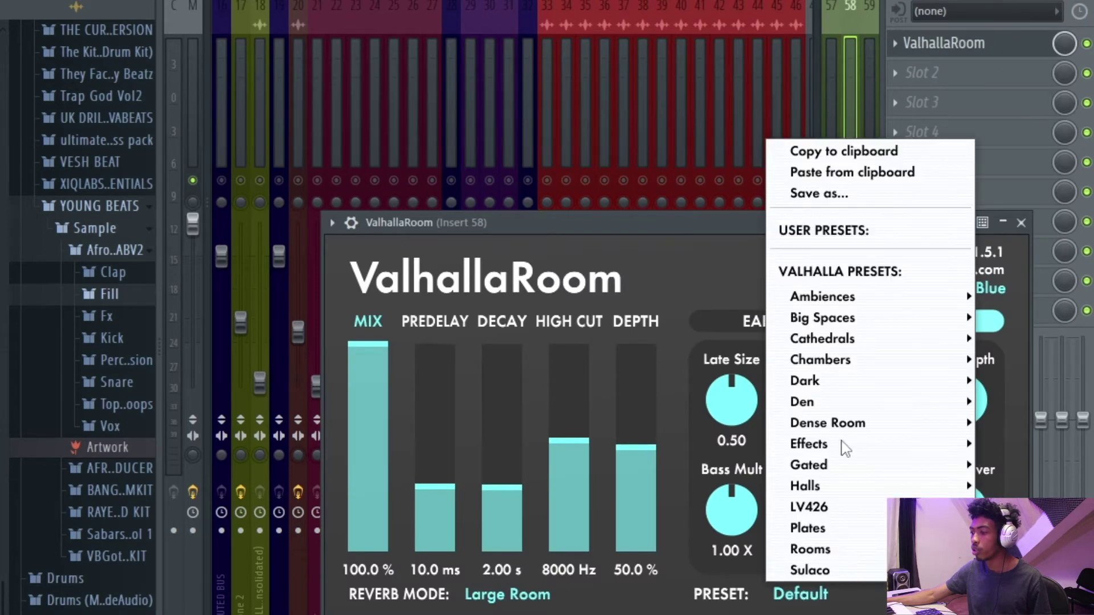
pyautogui.moveTo(852, 299)
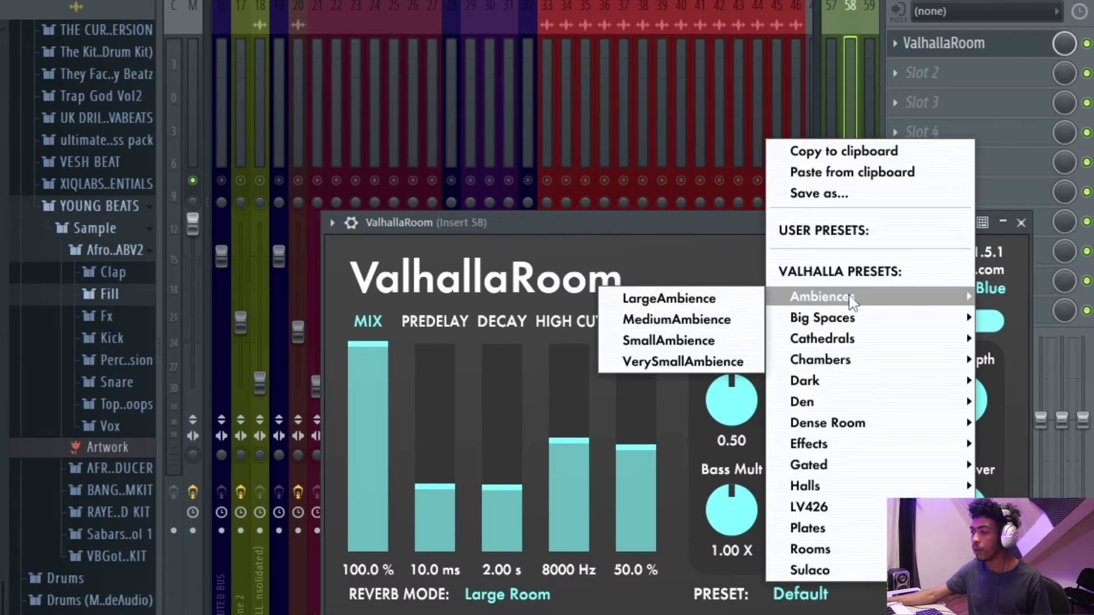
pyautogui.click(709, 300)
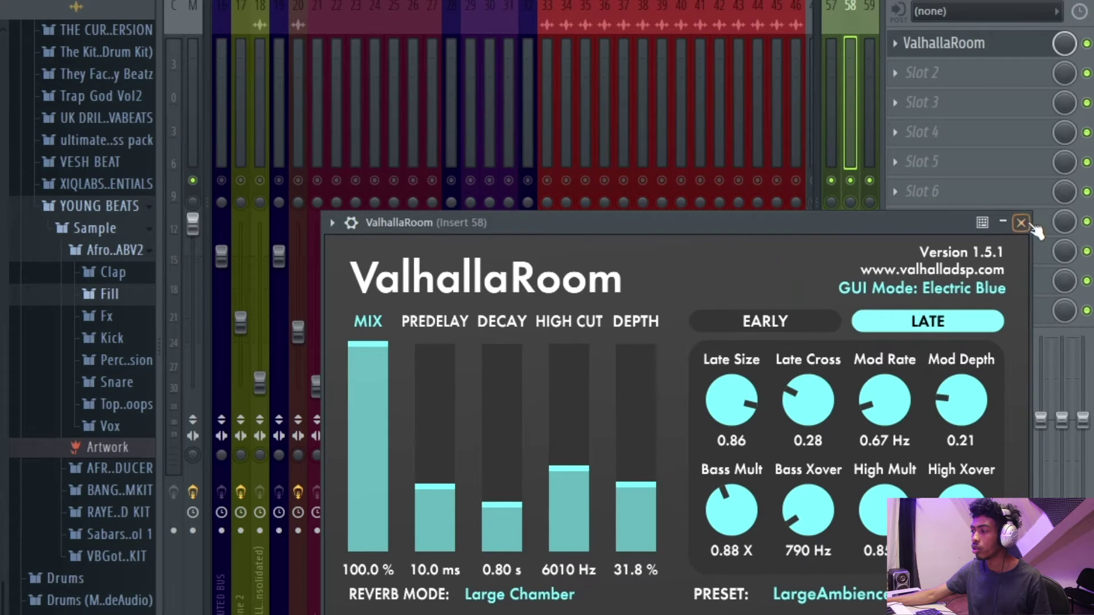
pyautogui.click(1020, 222)
# Set Fruity Delay 2 on track 59 to ping-pong feedback with lower input and feedback volumes and a slightly longer delay time
pyautogui.click(871, 115)
pyautogui.click(940, 44)
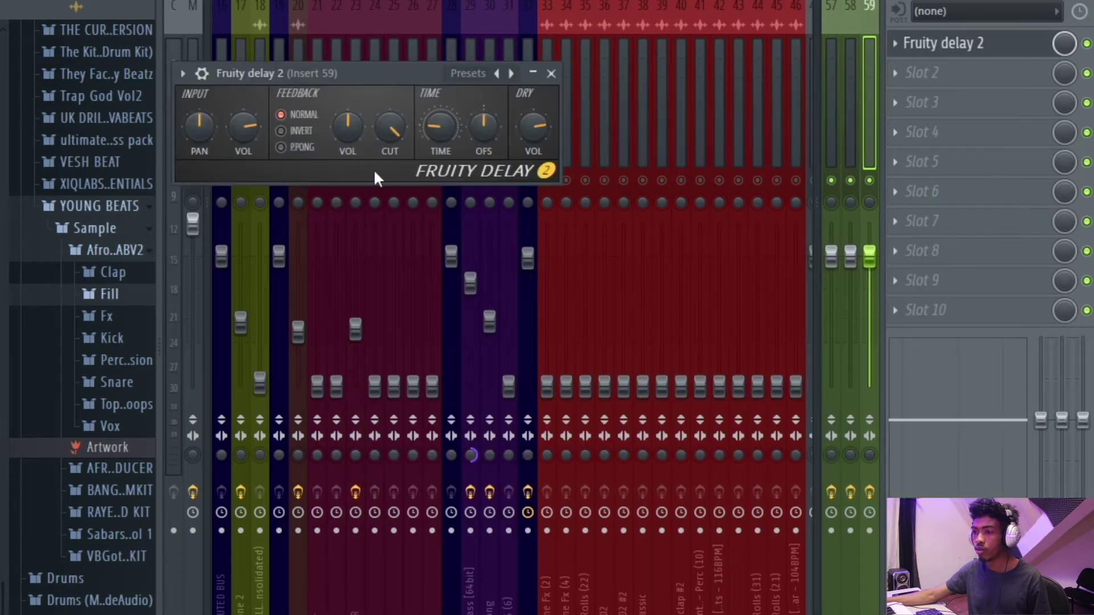
pyautogui.moveTo(435, 132); pyautogui.dragTo(435, 127)
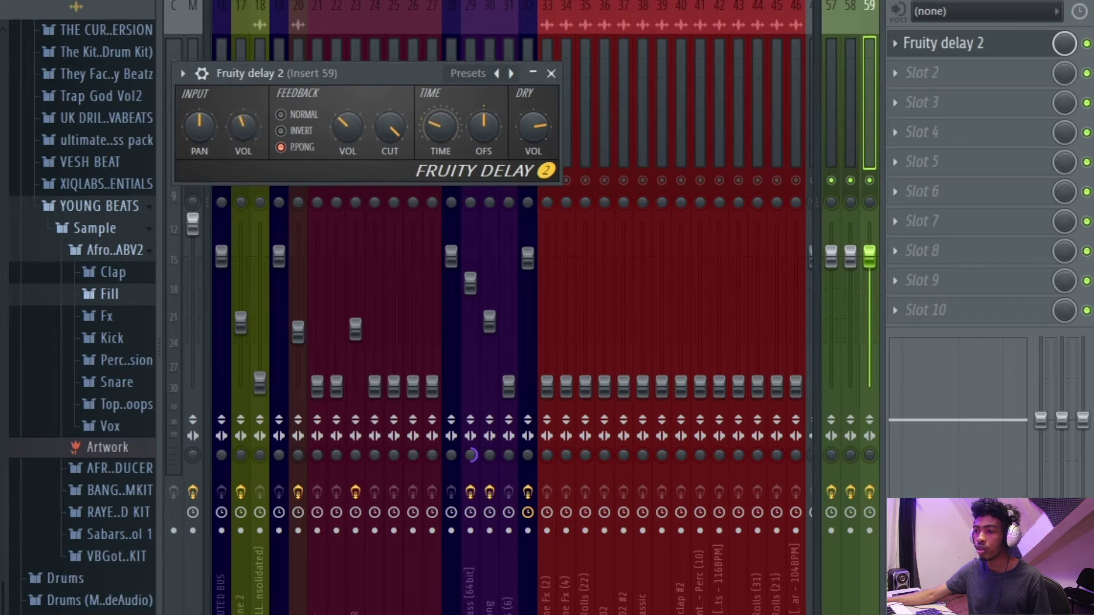
pyautogui.click(551, 74)
# Widen the stereo separation of track 14 while it plays soloed, and unmute the docked tracks 57 to 59
pyautogui.scroll(3, 582, 139)
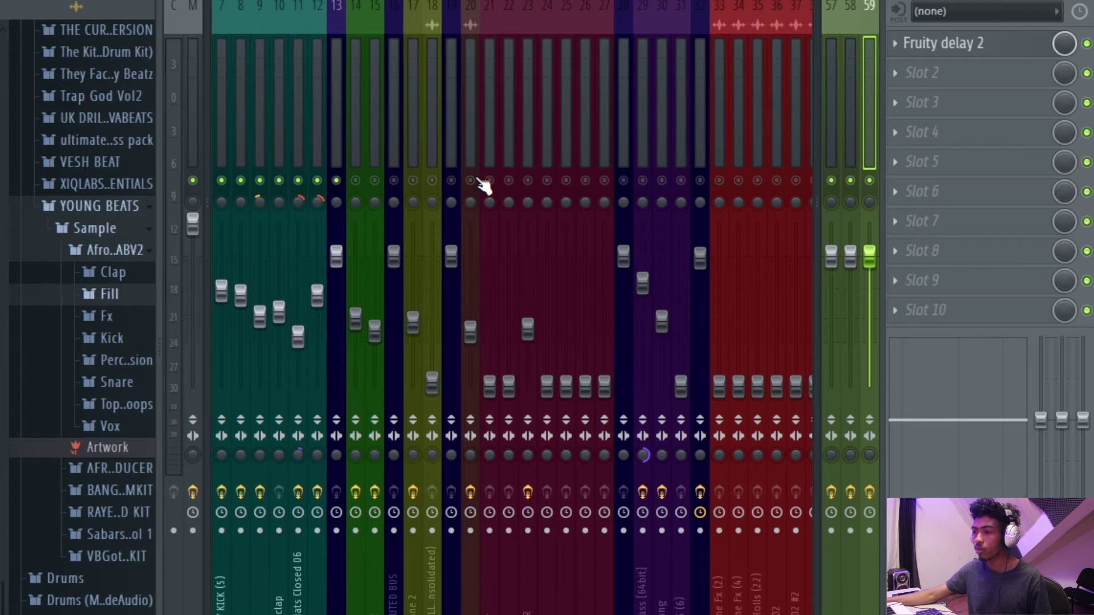
pyautogui.press('space')
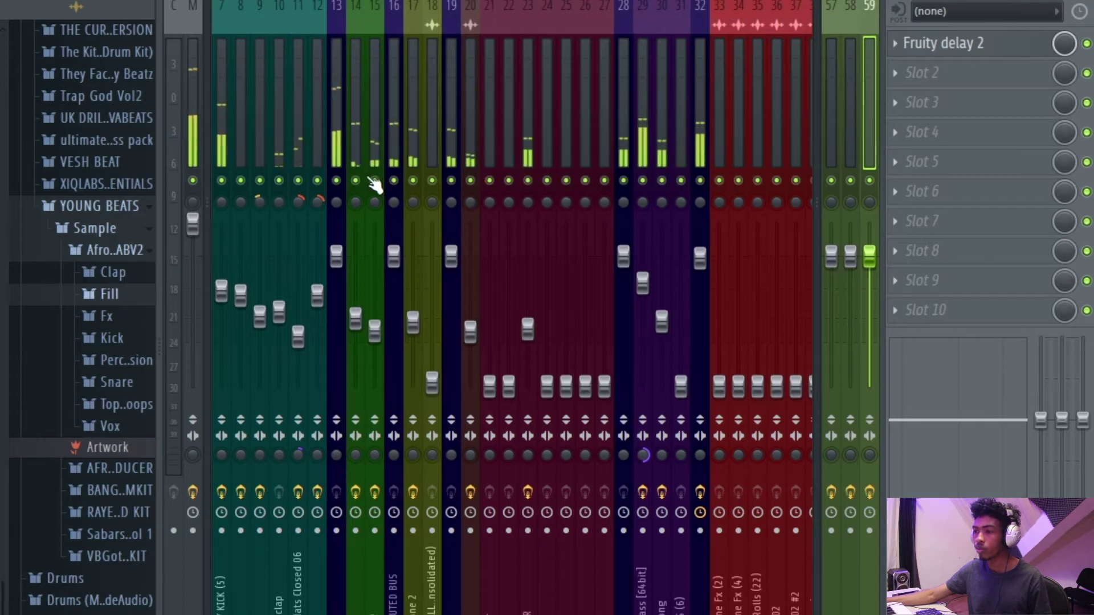
pyautogui.click(356, 165)
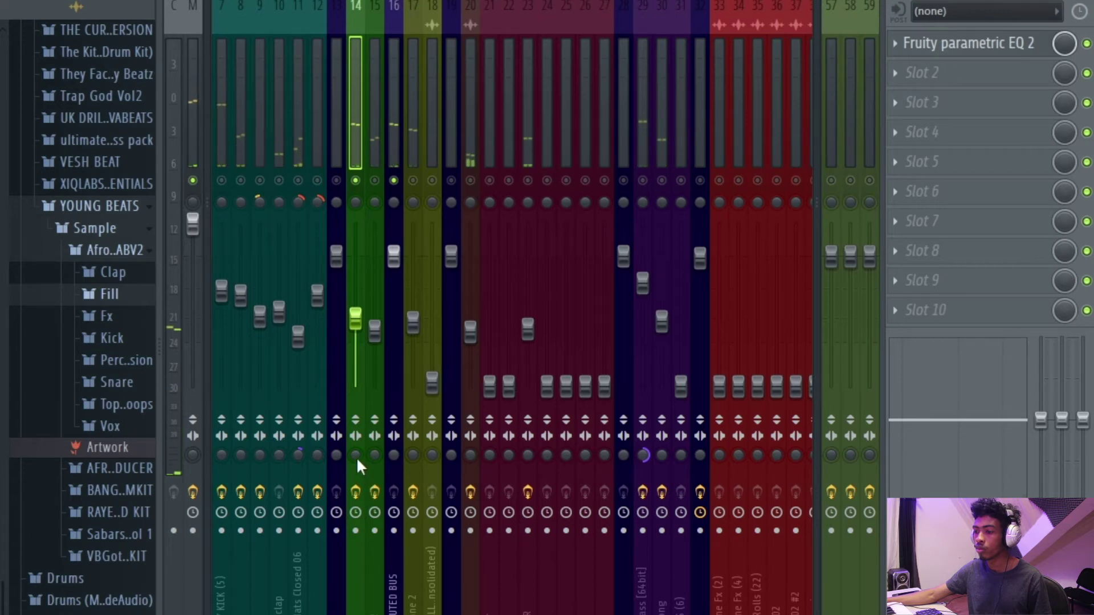
pyautogui.moveTo(355, 455); pyautogui.dragTo(354, 482)
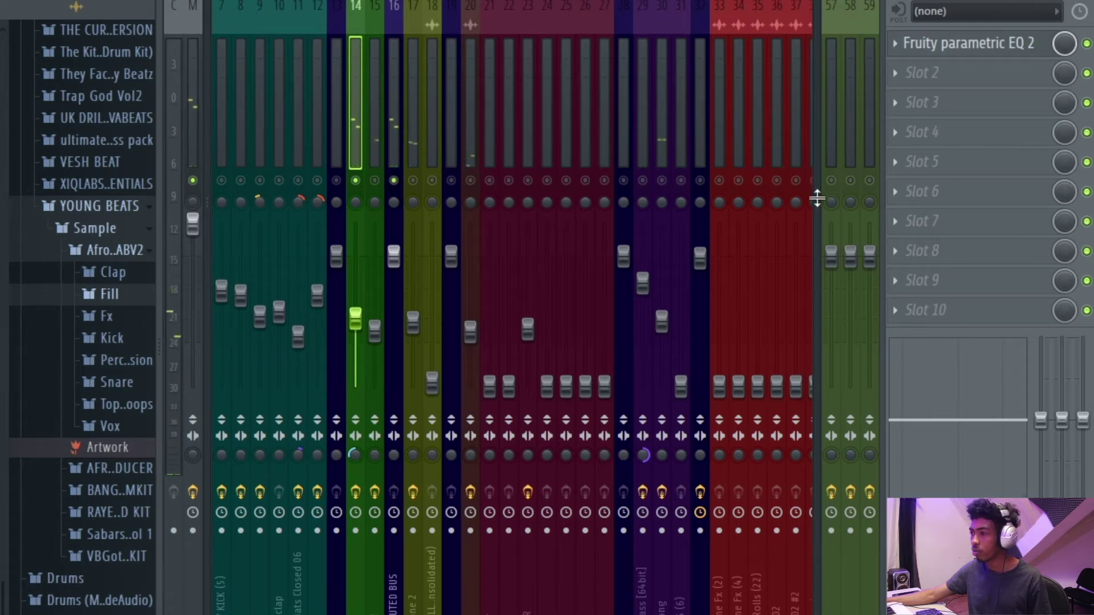
pyautogui.moveTo(833, 181); pyautogui.dragTo(869, 182)
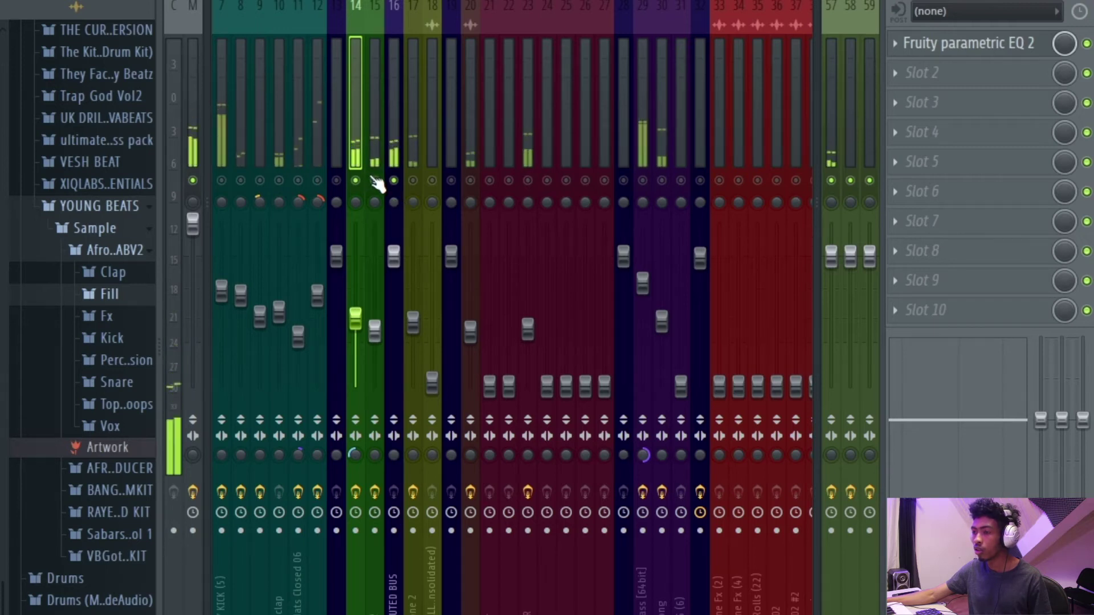
# Adjust the stereo separation of track 15, and widen track 17 and lower its volume with bus track 19 unmuted
pyautogui.click(374, 139)
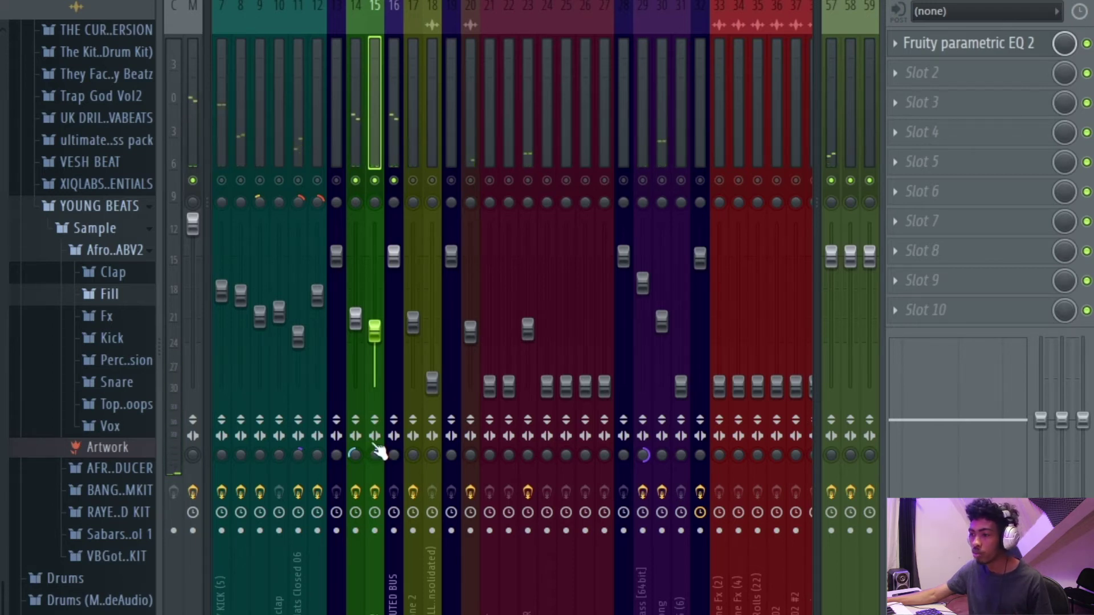
pyautogui.click(414, 155)
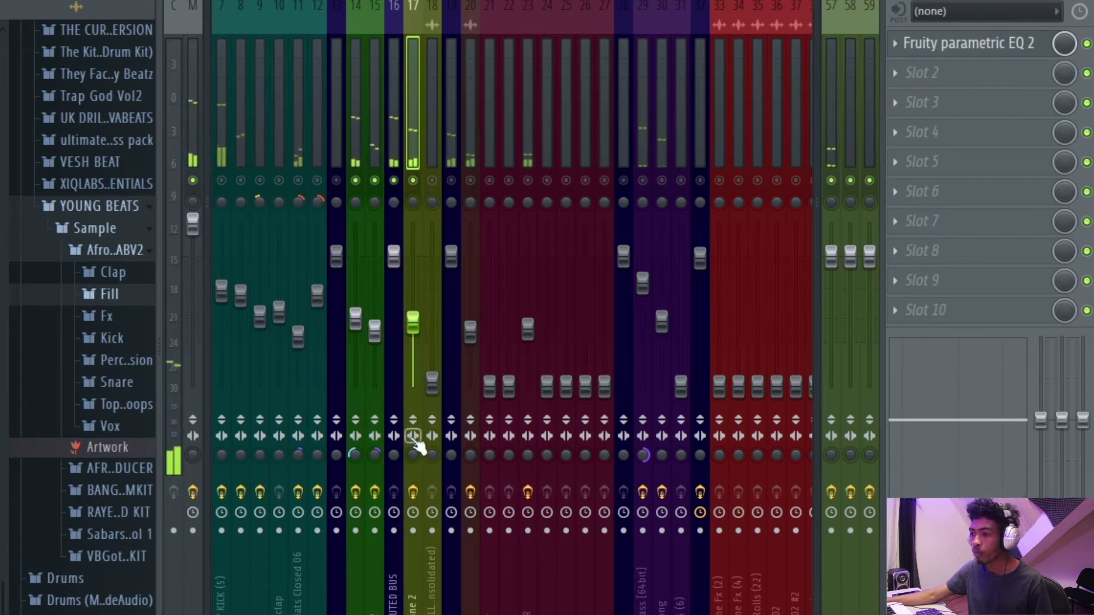
pyautogui.click(450, 181)
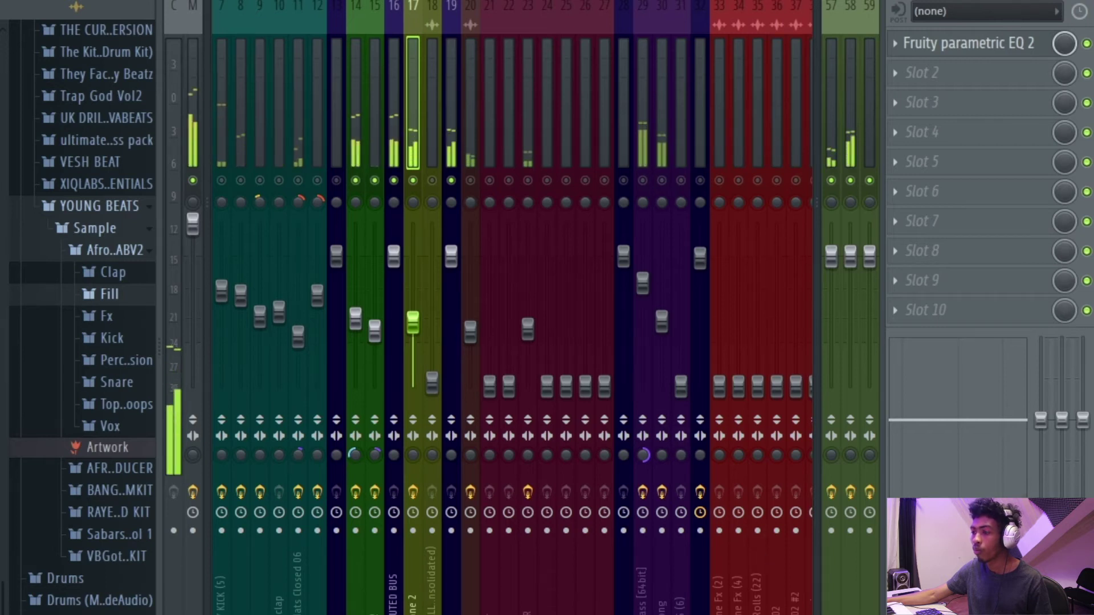
pyautogui.moveTo(413, 454); pyautogui.dragTo(412, 484)
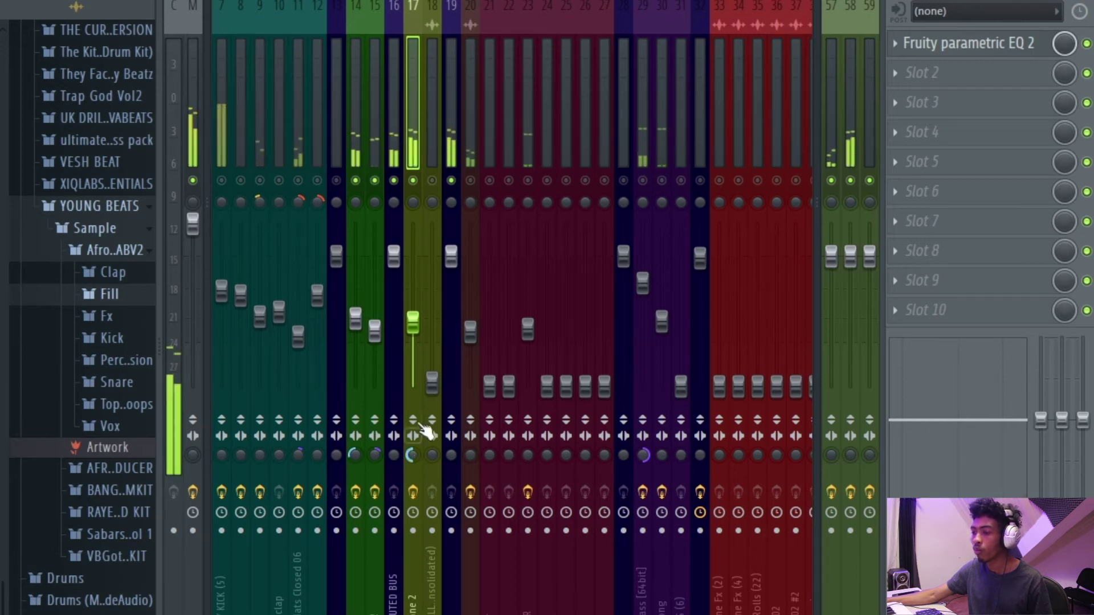
pyautogui.moveTo(424, 329); pyautogui.dragTo(420, 349)
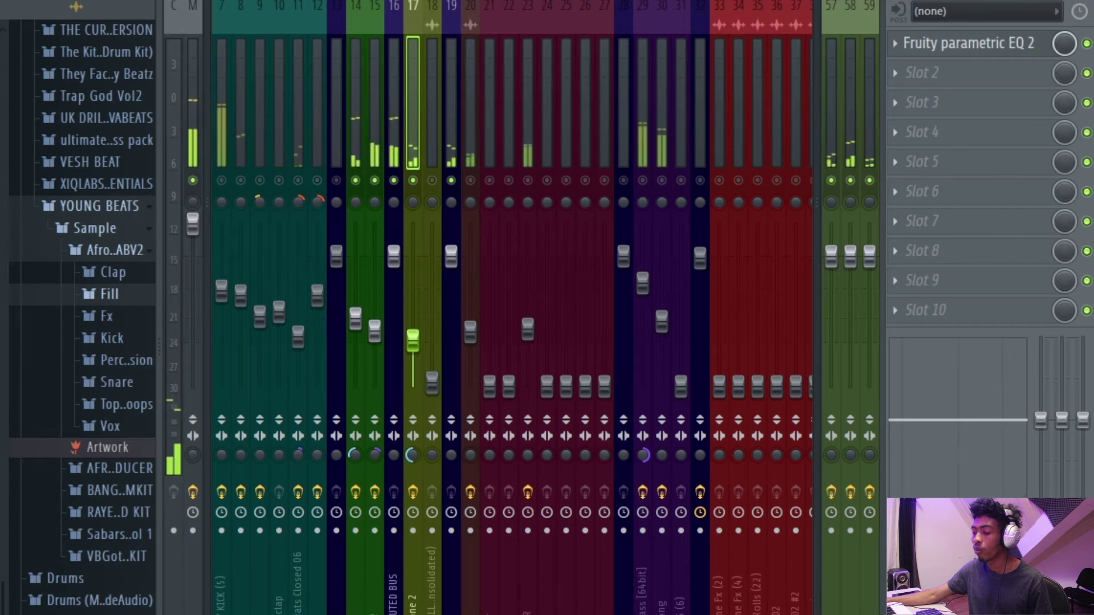
# Shorten the delay time of Fruity Delay 2 on track 59 and close the plugin
pyautogui.click(863, 98)
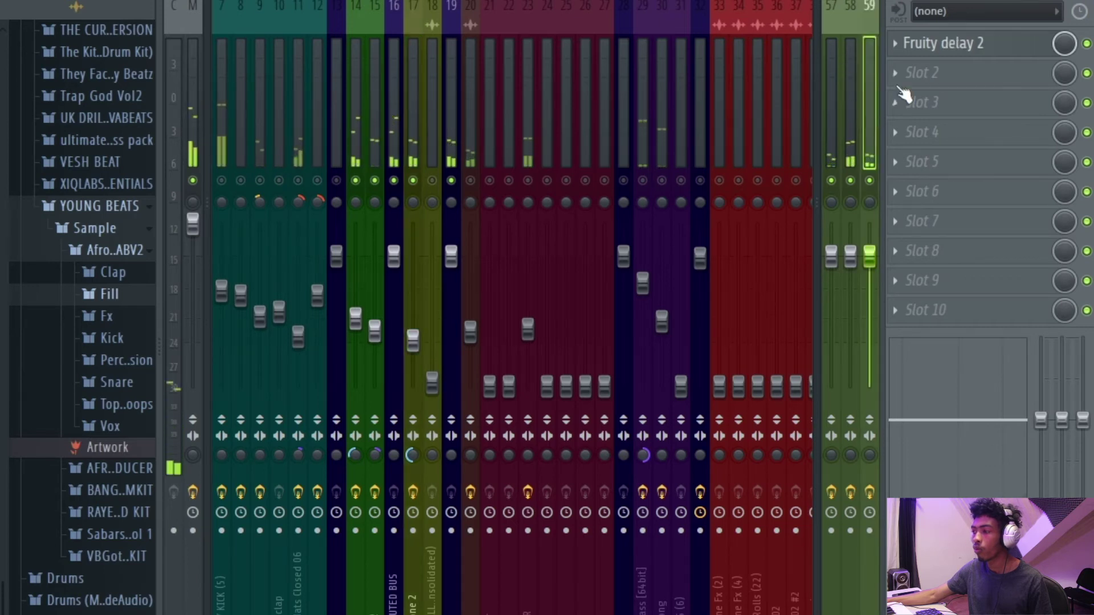
pyautogui.click(943, 45)
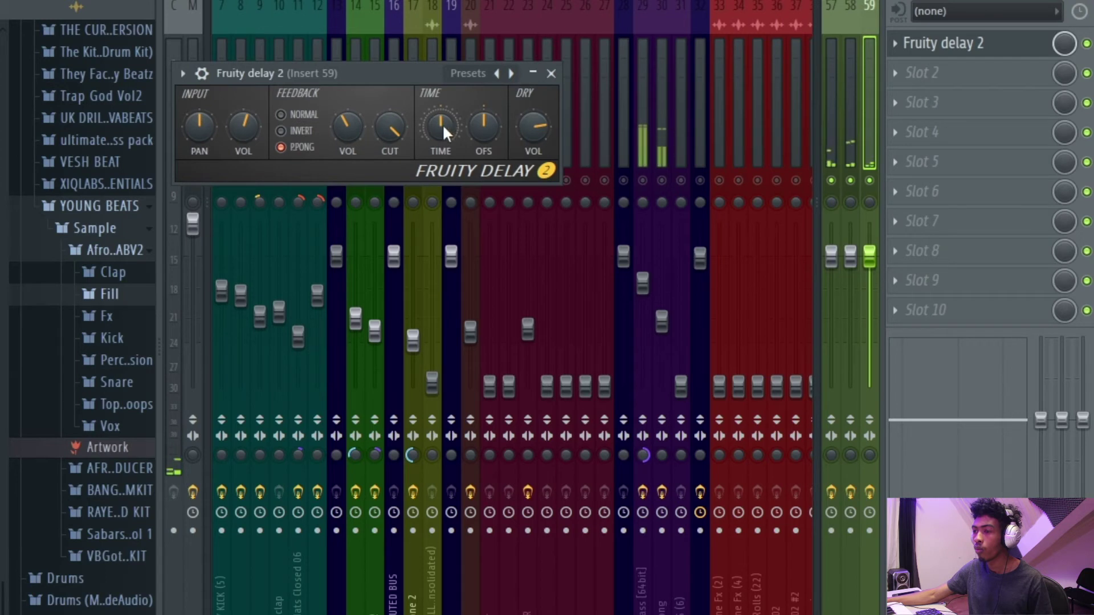
pyautogui.scroll(-3, 443, 126)
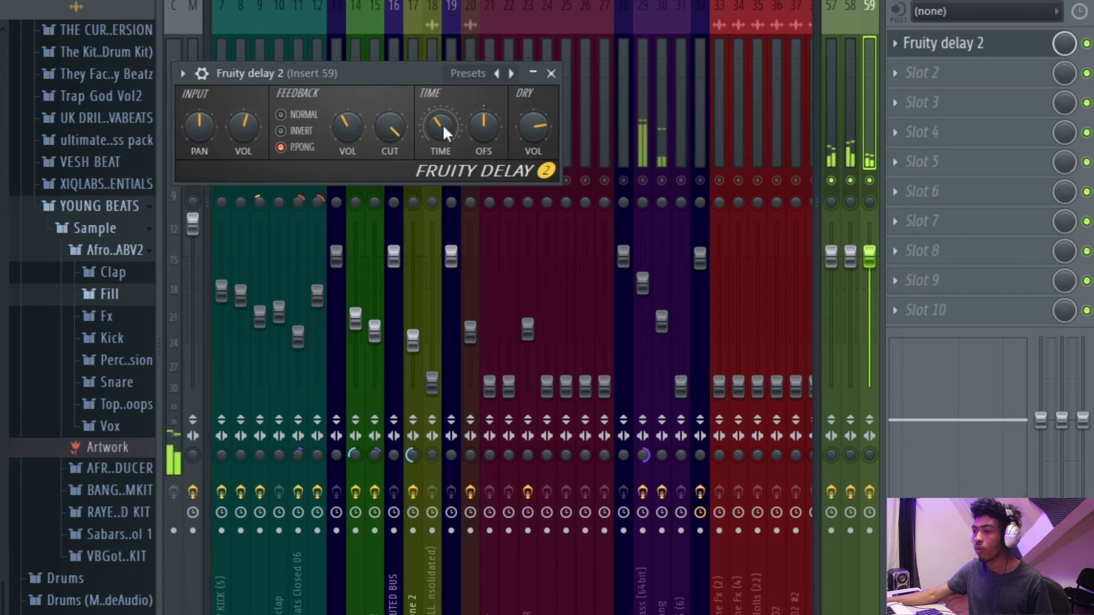
pyautogui.click(551, 73)
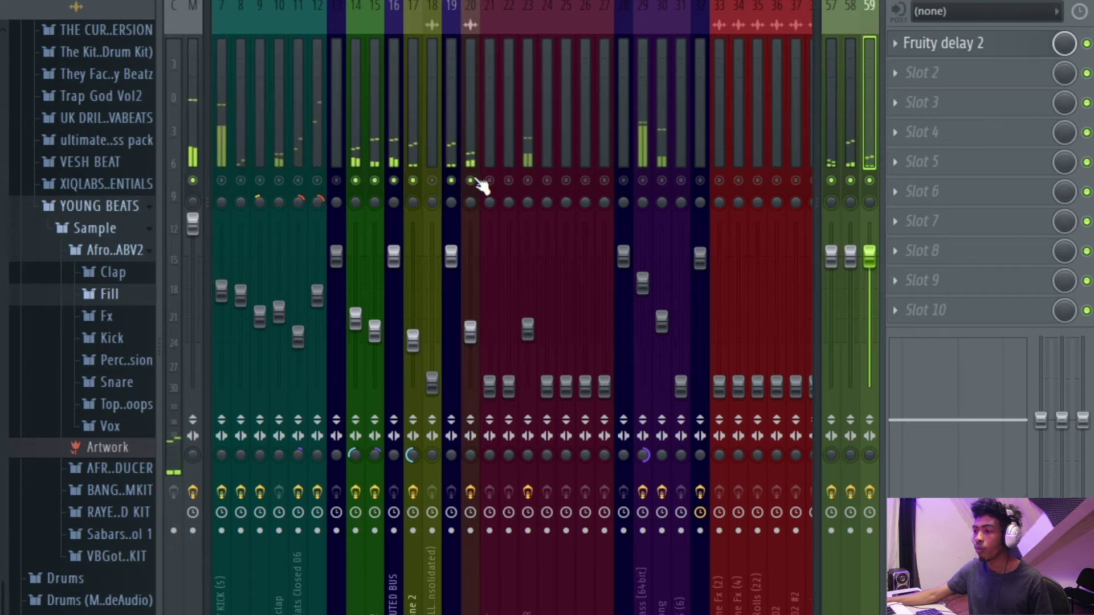
# Widen the stereo separation of tracks 20 and 23 with bus track 28 unmuted
pyautogui.click(470, 147)
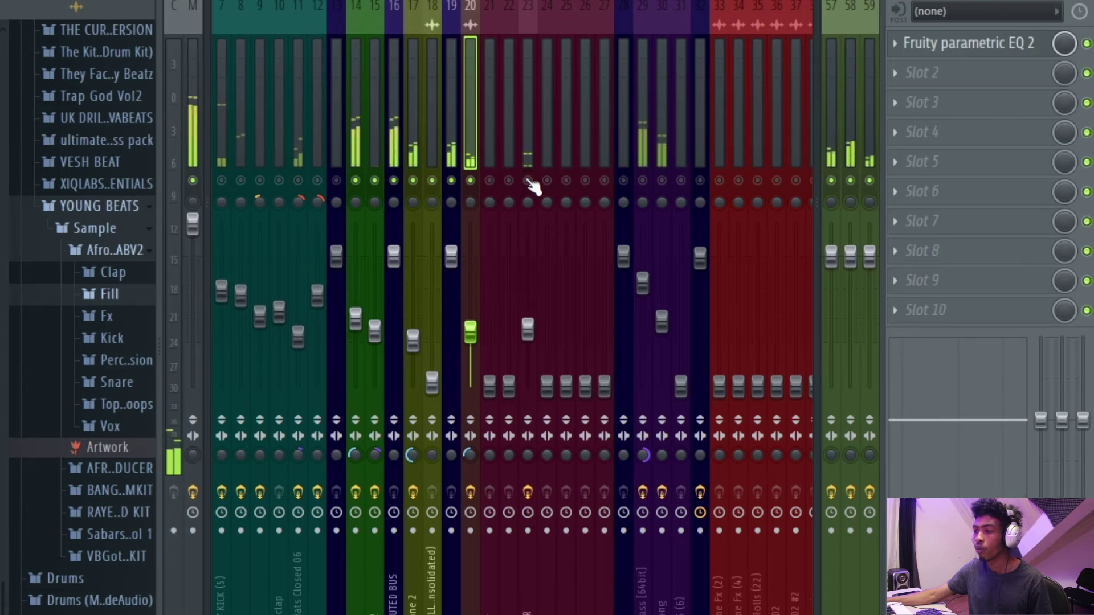
pyautogui.click(525, 148)
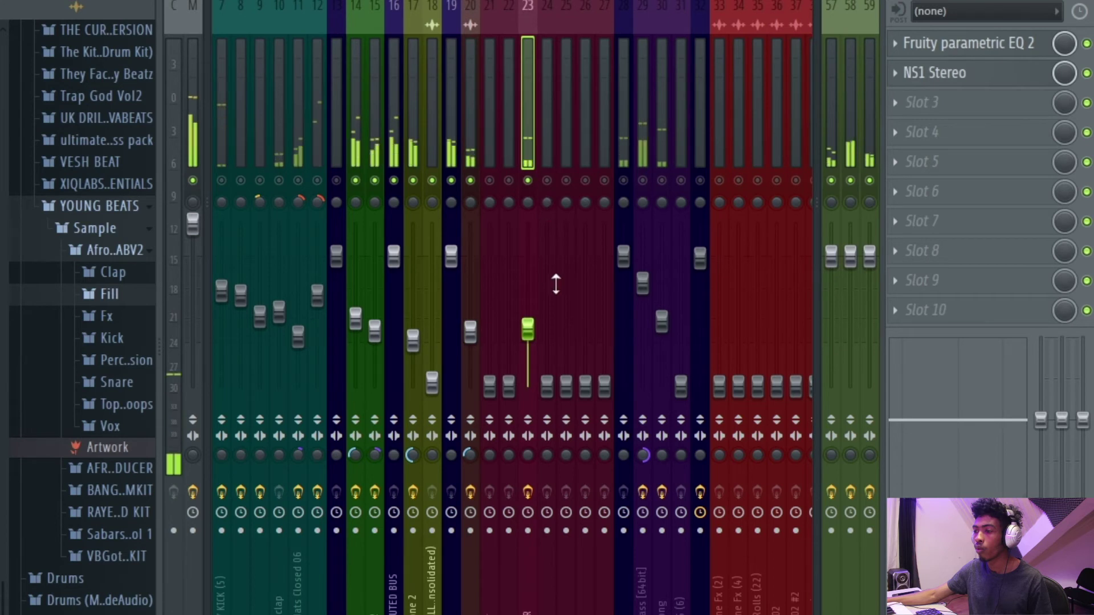
pyautogui.click(624, 181)
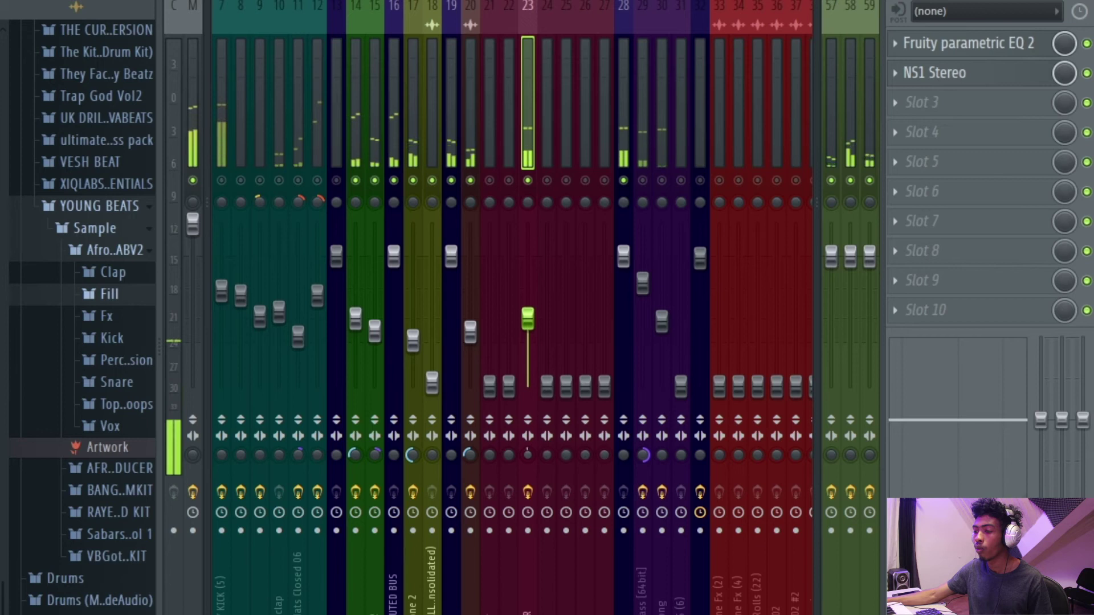
pyautogui.moveTo(527, 455); pyautogui.dragTo(527, 479)
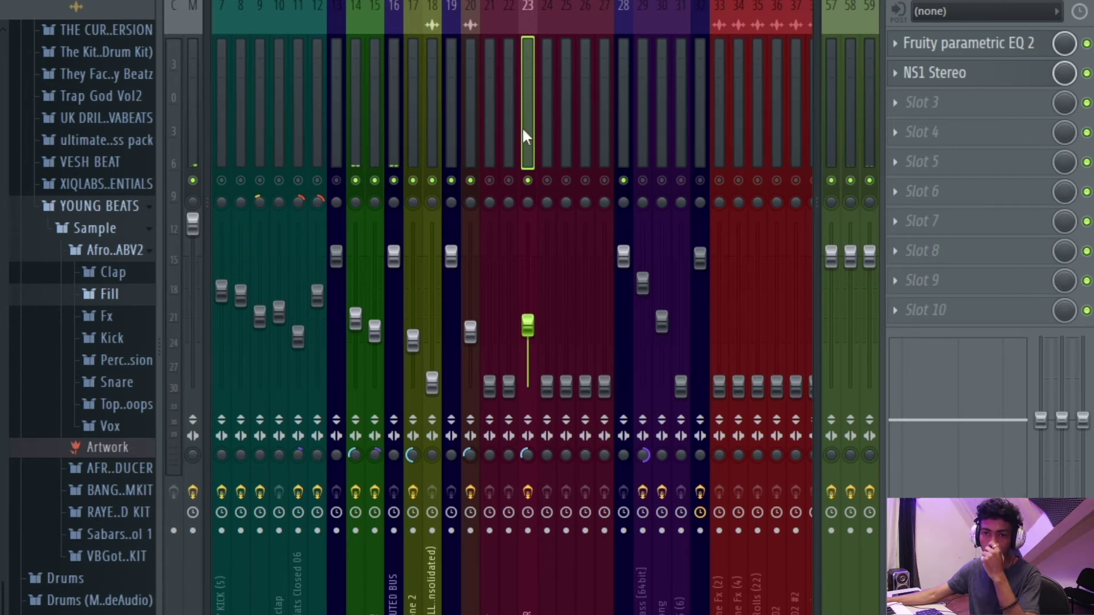
# Insert Fruity PanOMatic between the EQ and NS1 Stereo on track 23, with its LFO modulating the pan at a slightly higher speed
pyautogui.moveTo(956, 80); pyautogui.dragTo(957, 113)
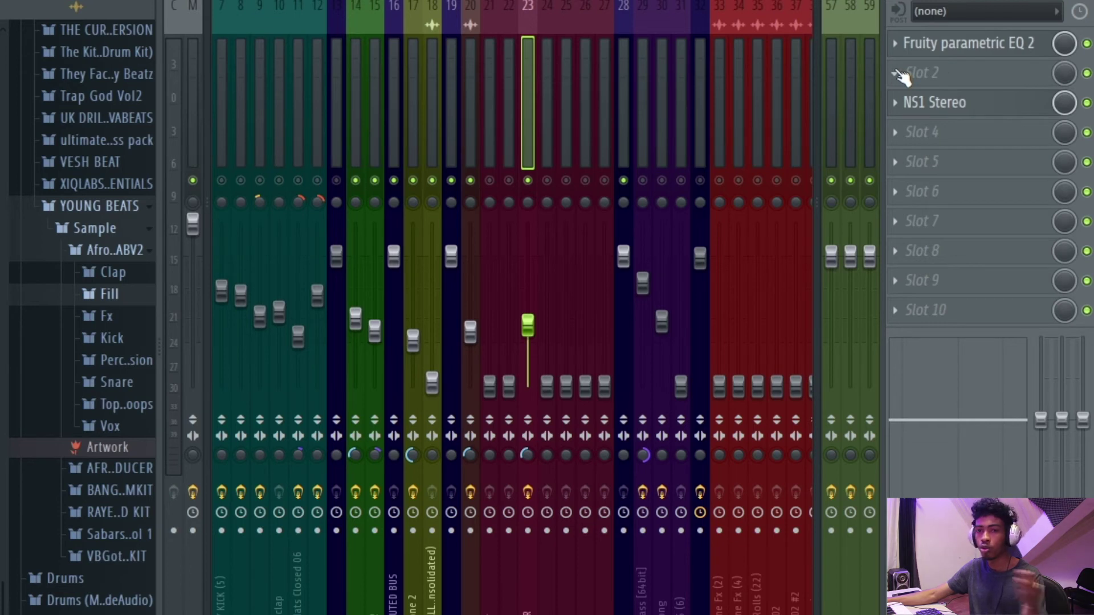
pyautogui.click(896, 73)
pyautogui.scroll(-8, 460, 115)
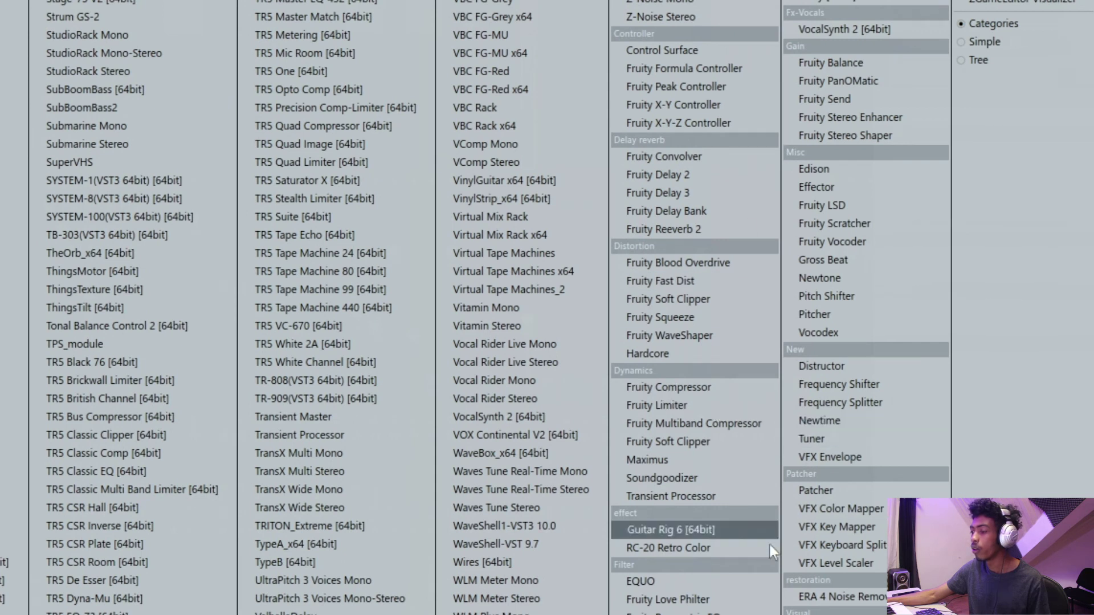
pyautogui.click(842, 81)
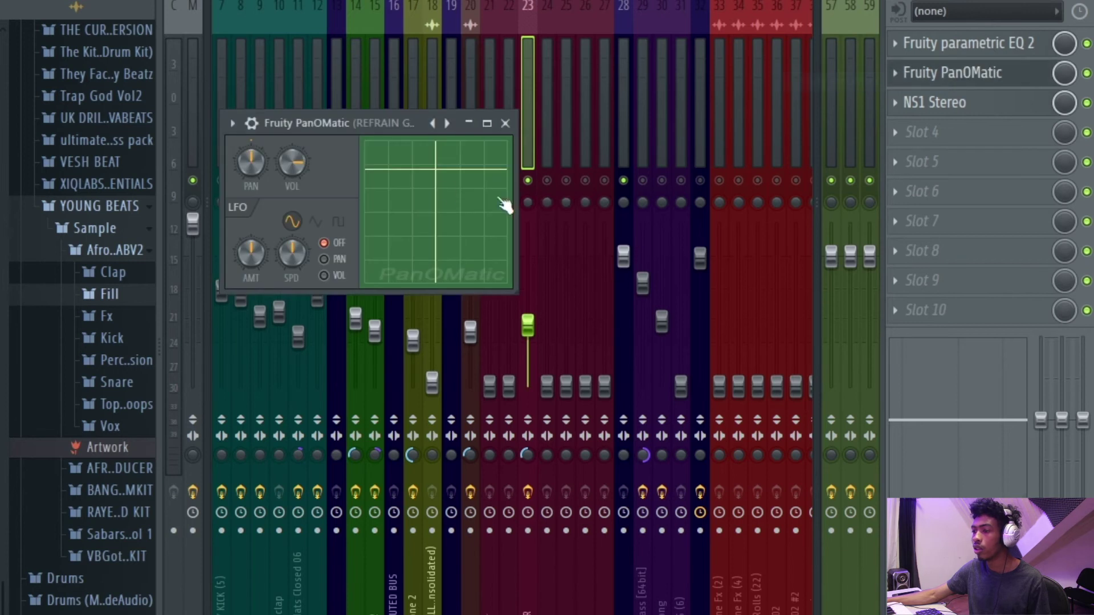
pyautogui.moveTo(332, 135); pyautogui.dragTo(469, 117)
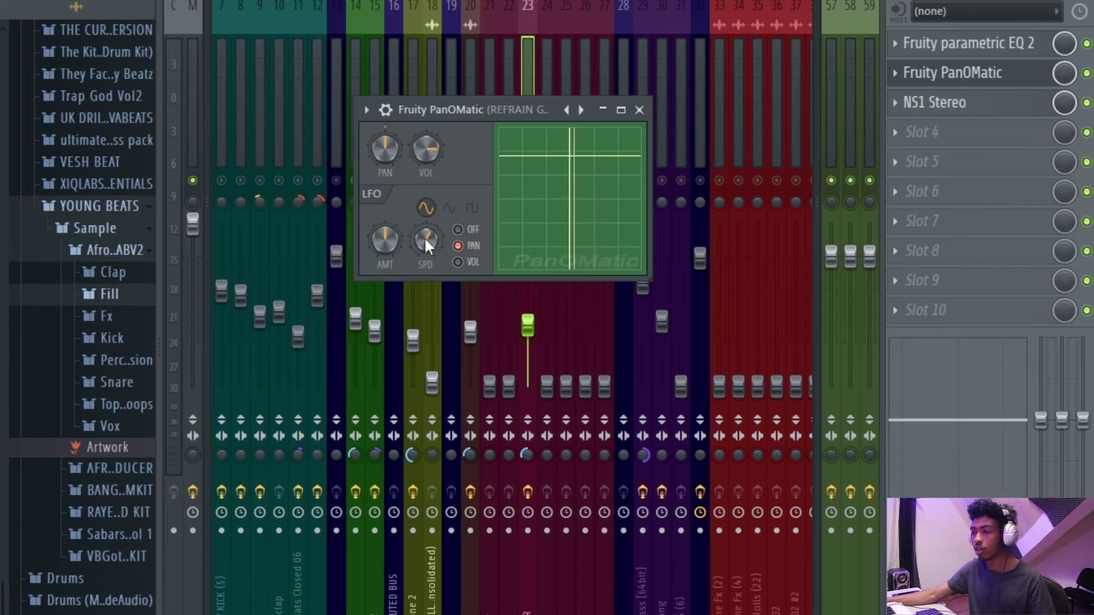
pyautogui.press('space')
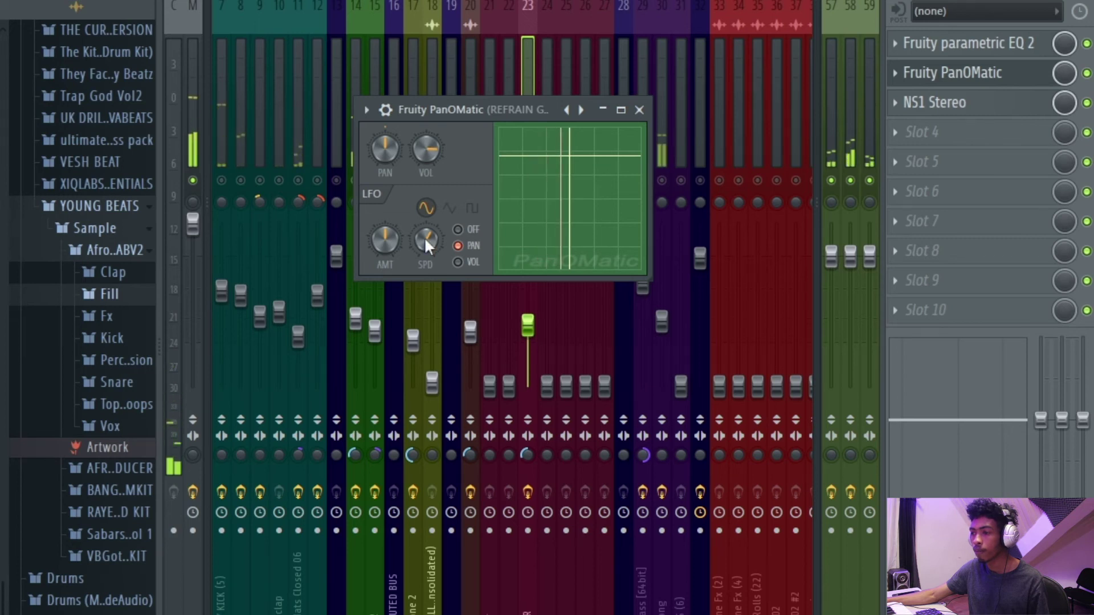
pyautogui.click(640, 111)
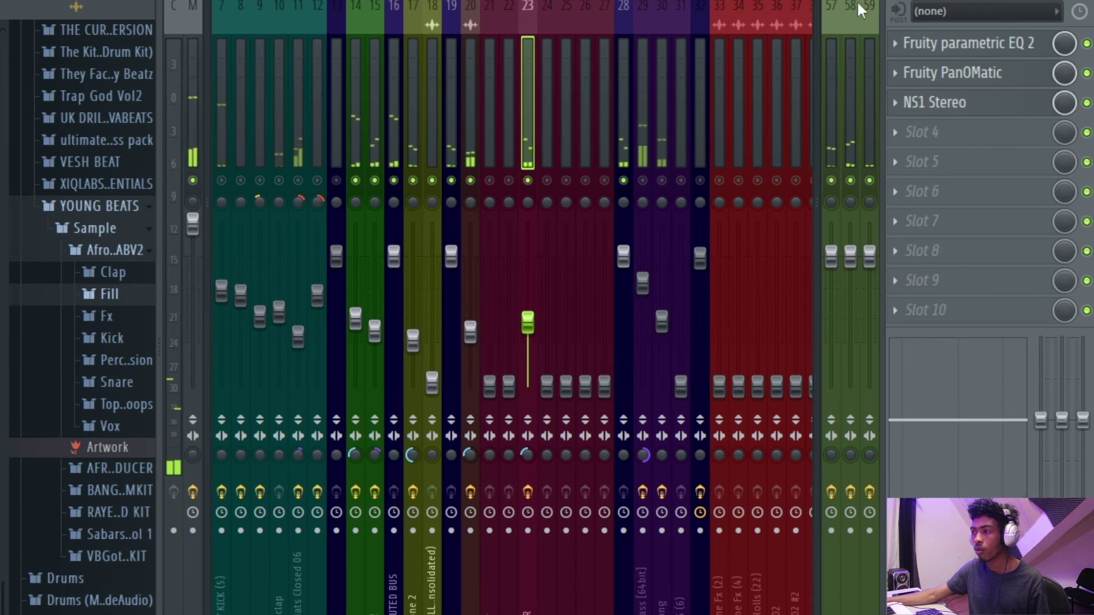
# Change band 7 of track 23's Fruity Parametric EQ 2 to a low pass with its cutoff at about 2721 Hz
pyautogui.click(953, 43)
pyautogui.rightClick(581, 235)
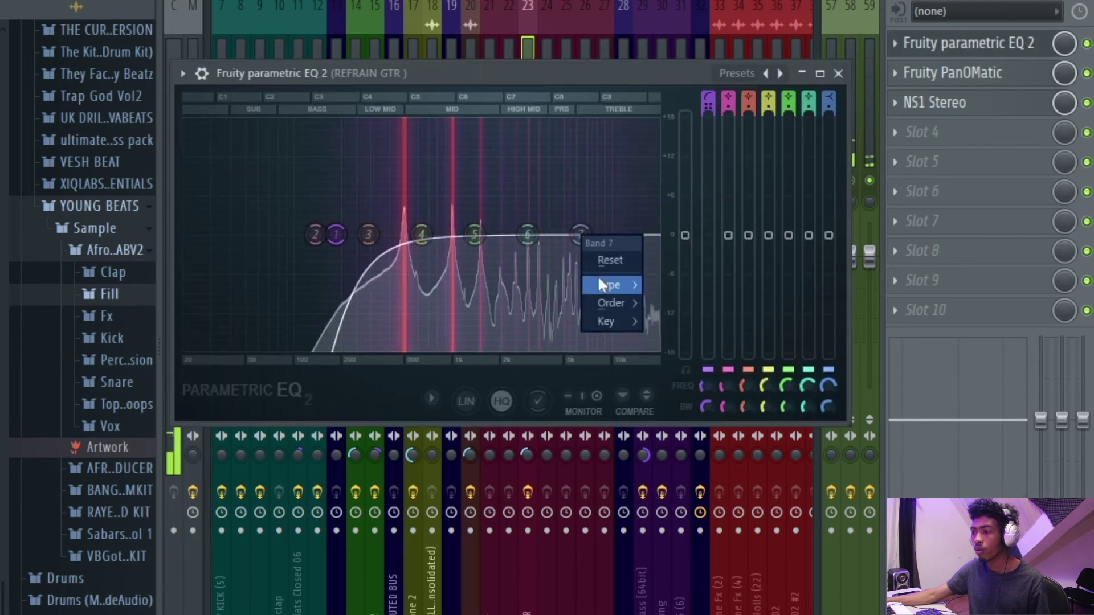
pyautogui.moveTo(598, 283)
pyautogui.click(676, 304)
pyautogui.moveTo(580, 235); pyautogui.dragTo(530, 240)
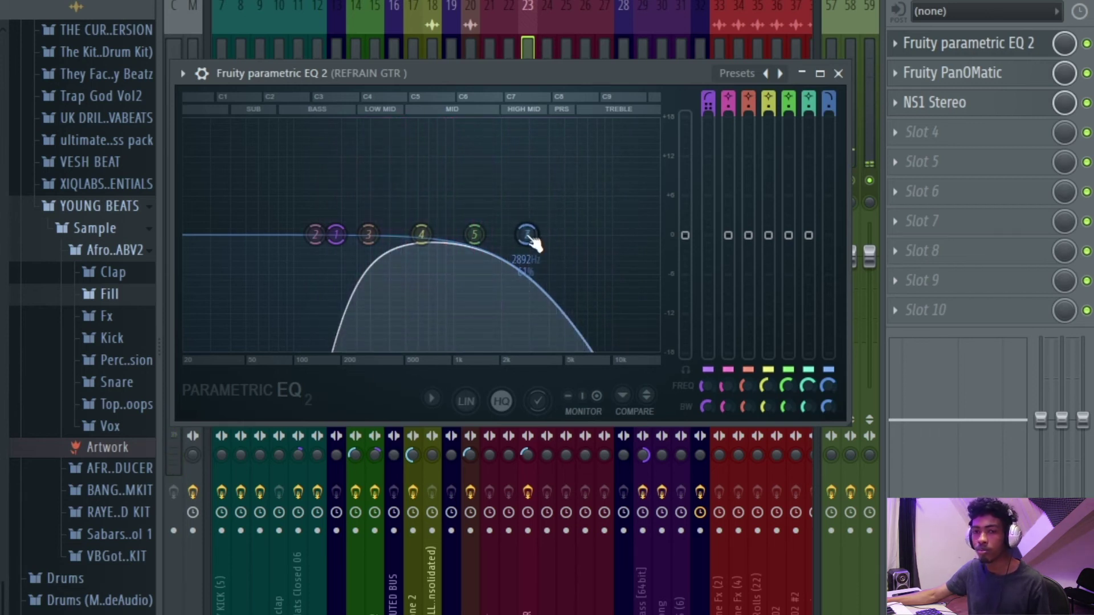
pyautogui.moveTo(527, 235)
pyautogui.mouseDown()
pyautogui.moveTo(539, 235)
pyautogui.moveTo(523, 234)
pyautogui.mouseUp()
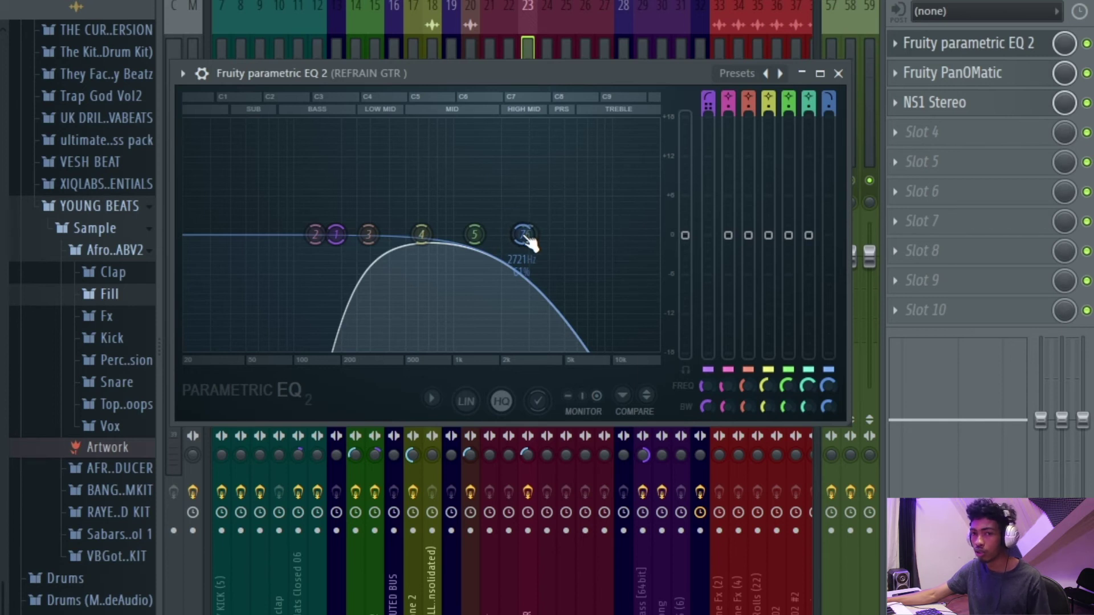
pyautogui.press('space')
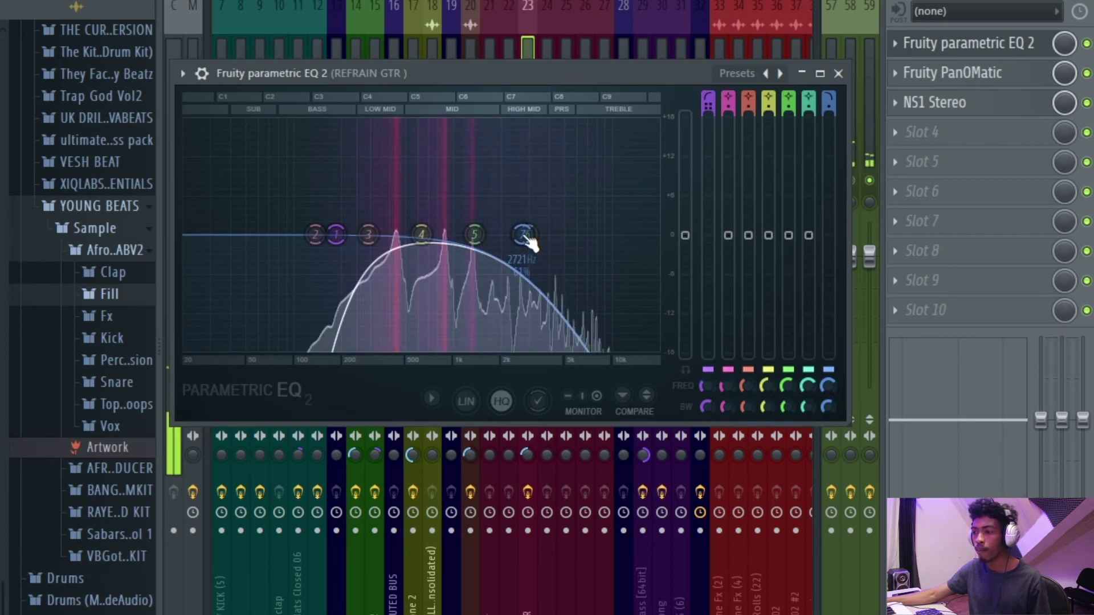
pyautogui.click(838, 73)
# Raise track 23's volume slightly and unmute all mixer tracks to hear the full mix
pyautogui.moveTo(528, 385); pyautogui.dragTo(537, 326)
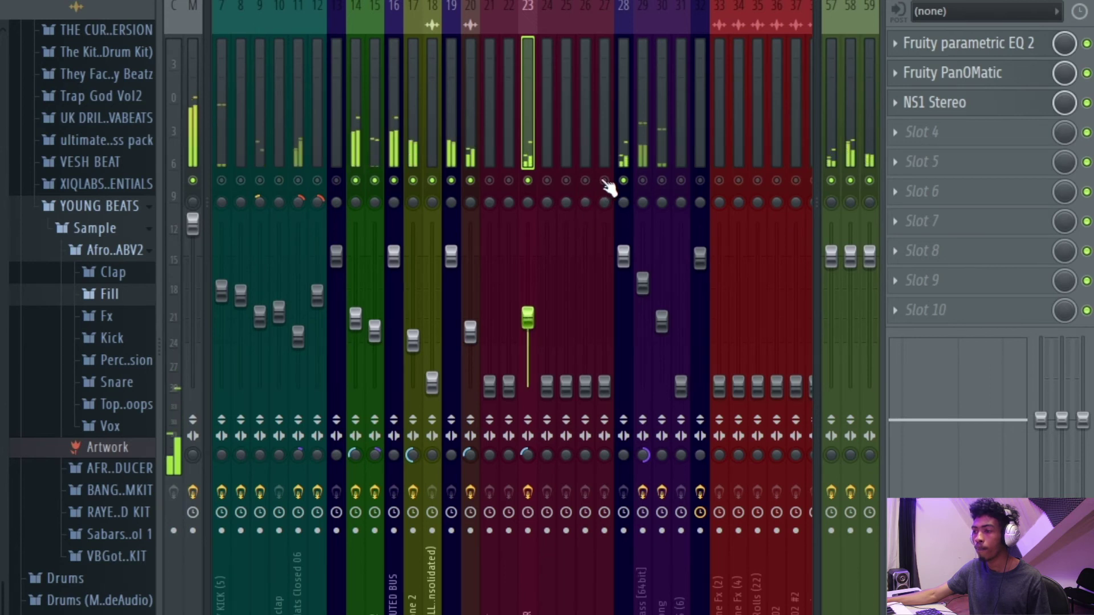
pyautogui.rightClick(605, 181)
pyautogui.rightClick(605, 181)
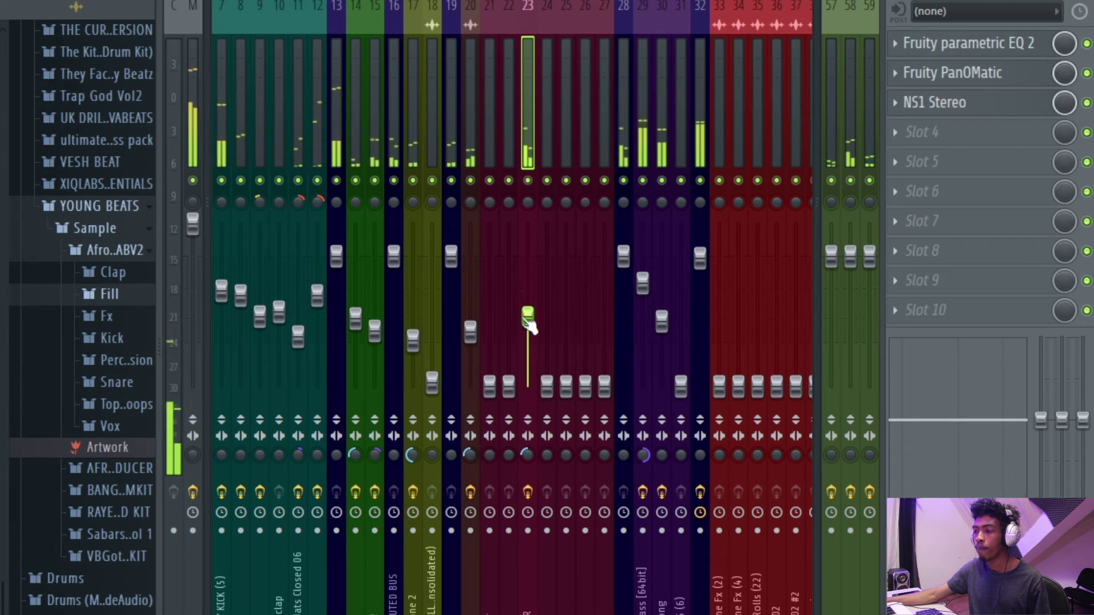
# Check the loudness, levels and sound field of the full mix in Insight Pro on the master track
pyautogui.click(193, 108)
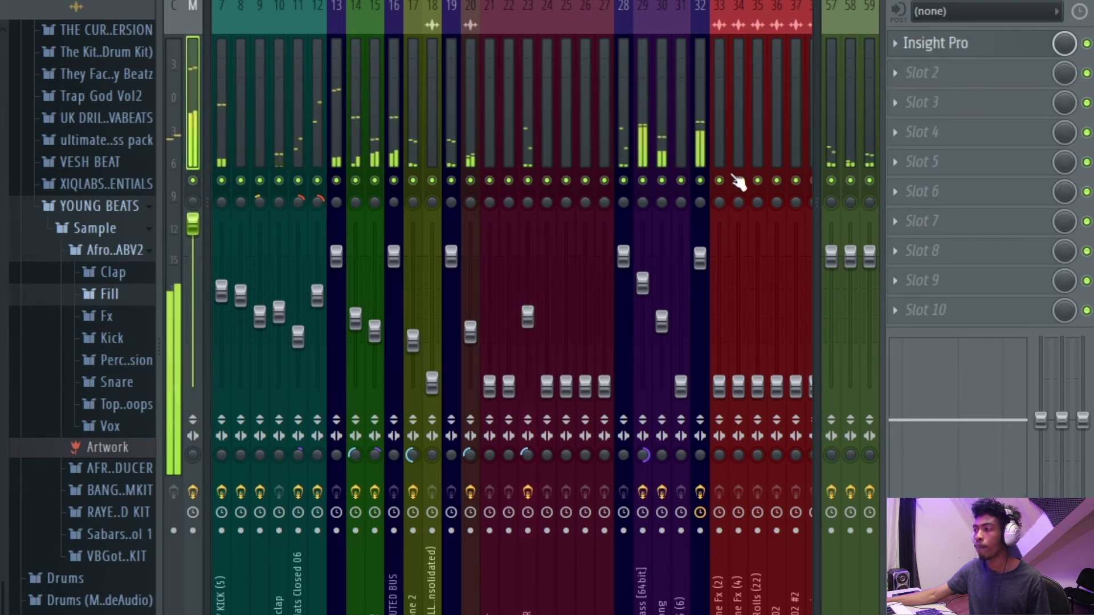
pyautogui.click(927, 52)
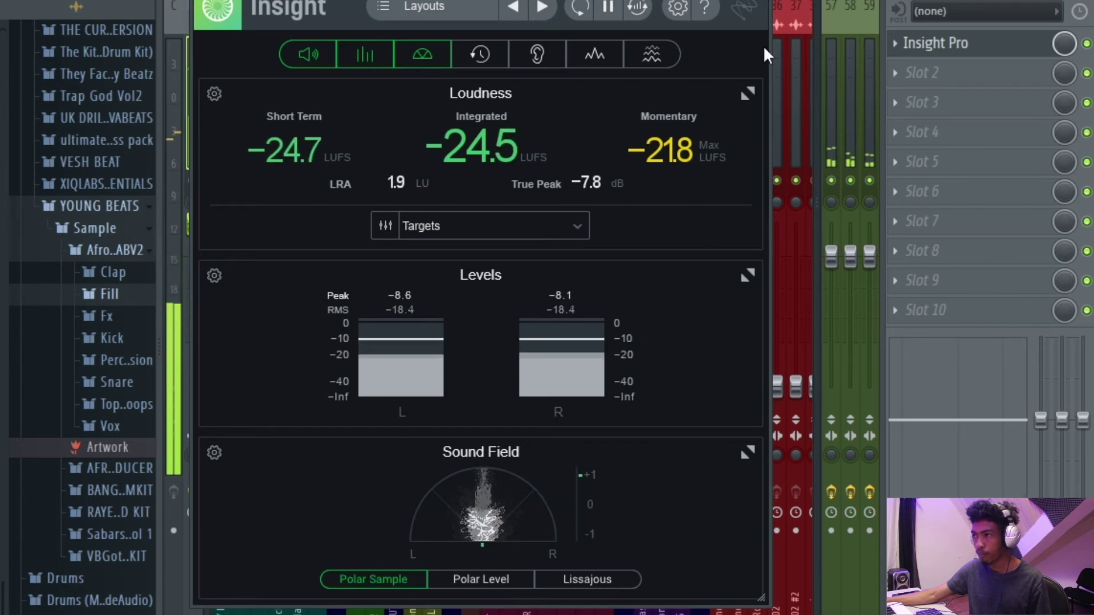
pyautogui.click(760, 1)
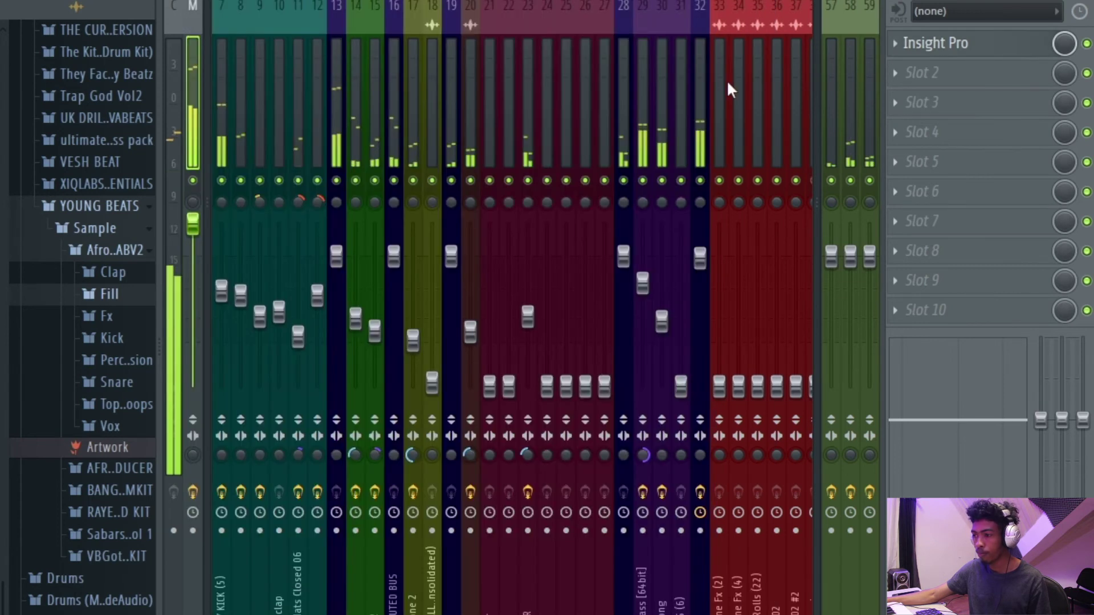
# Widen the stereo separation of track 20 a little more and slightly lower the volumes of tracks 20 and 32
pyautogui.click(467, 449)
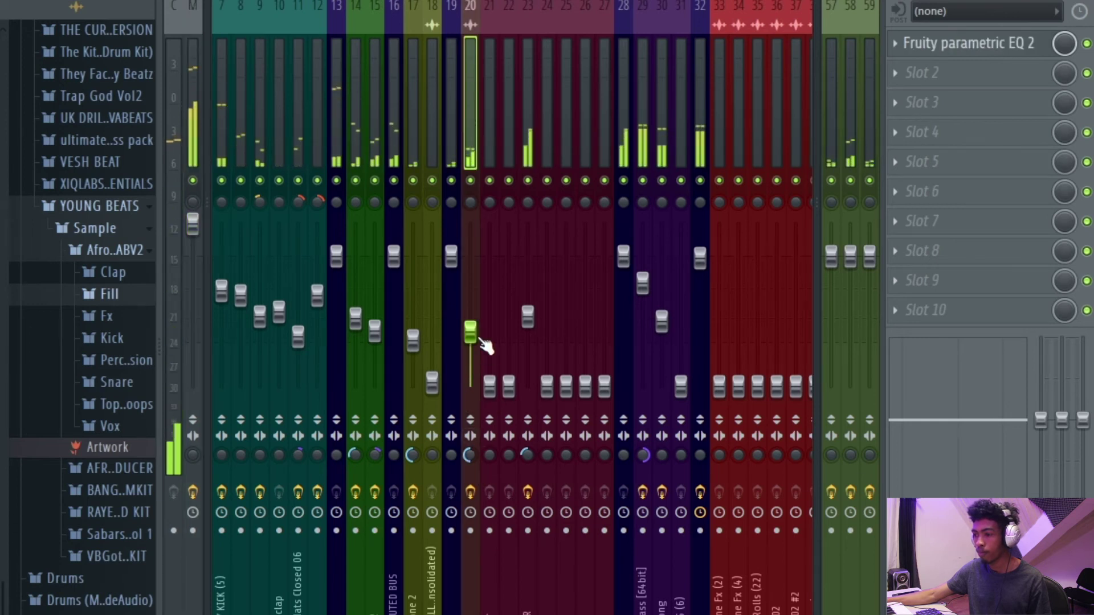
pyautogui.moveTo(472, 332); pyautogui.dragTo(472, 335)
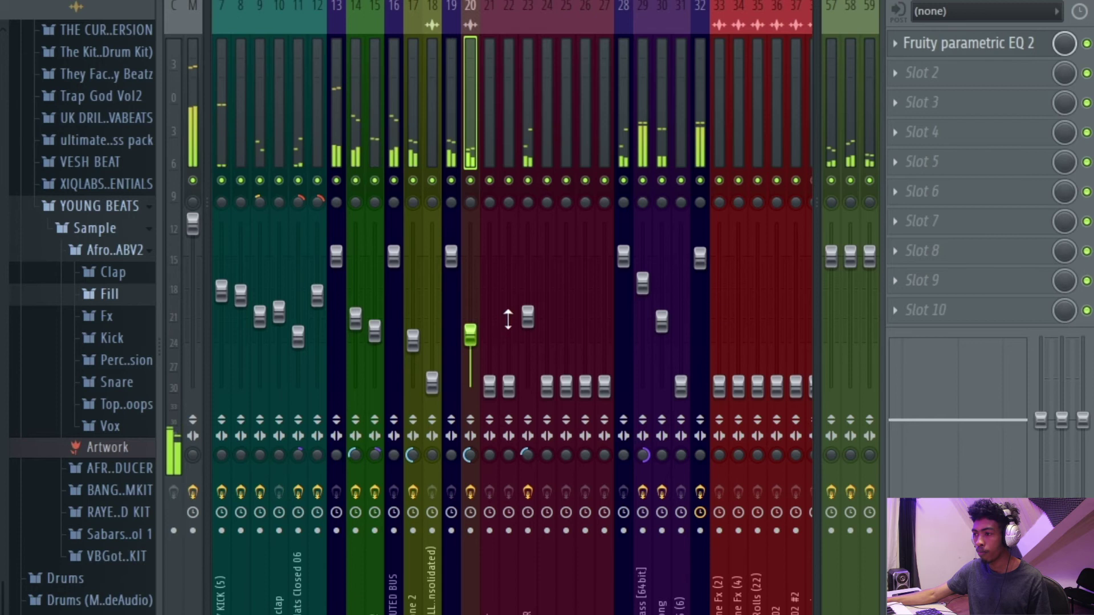
pyautogui.moveTo(700, 257); pyautogui.dragTo(700, 272)
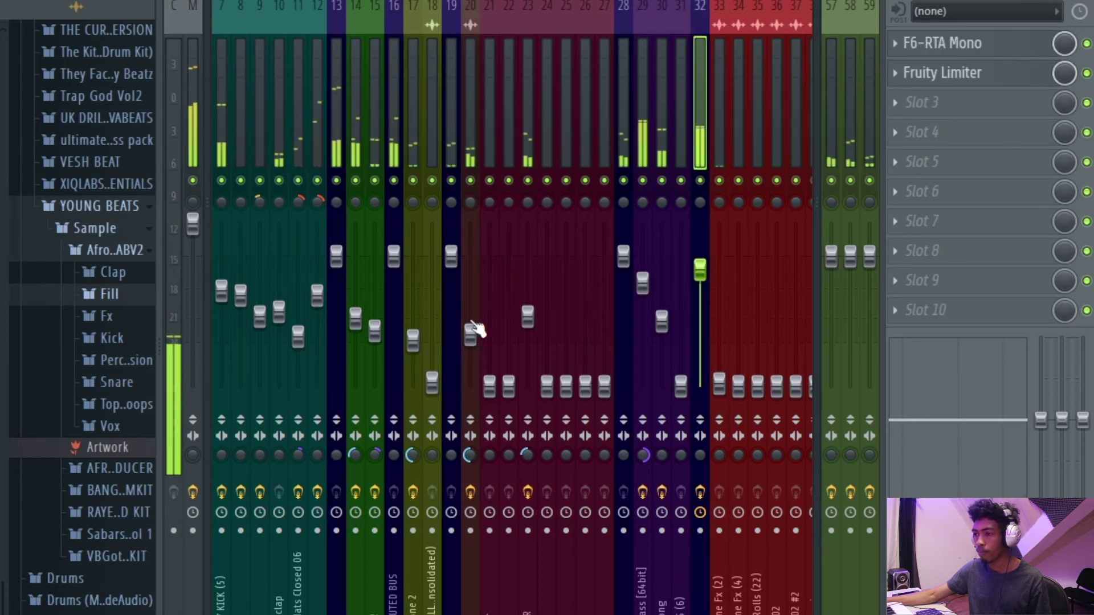
# Check the levels of the closed hats on track 11 and the other tracks, and select the master track
pyautogui.hscroll(-3, 301, 95)
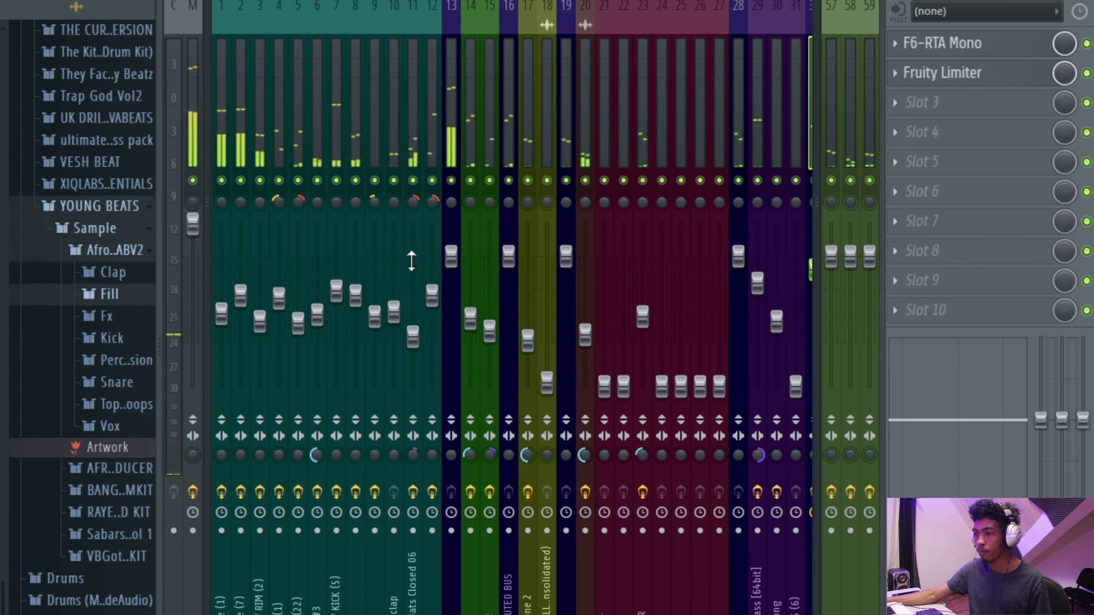
pyautogui.click(412, 102)
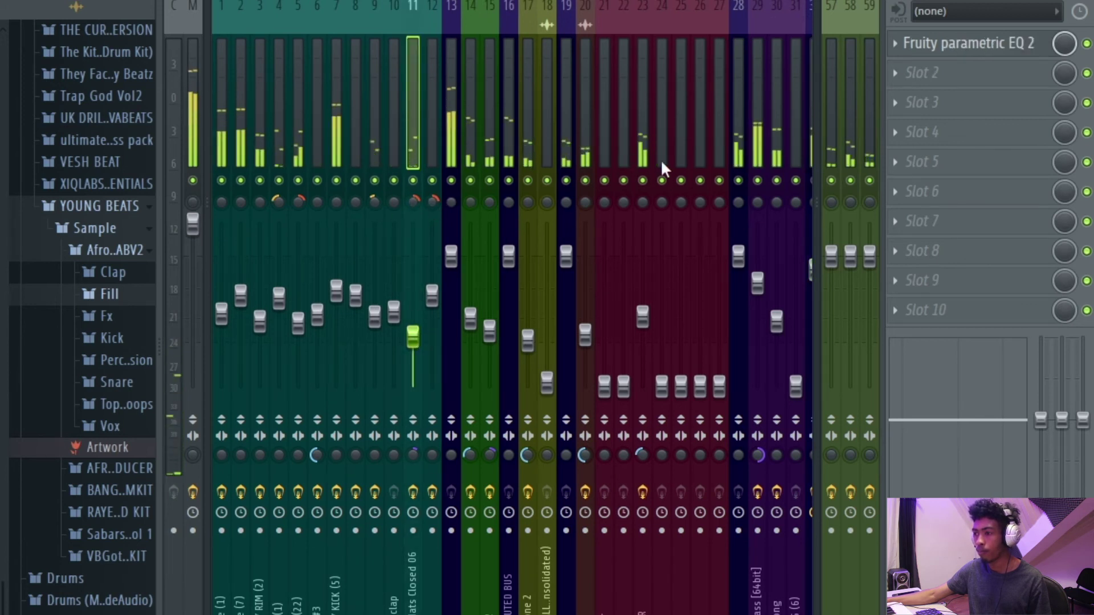
pyautogui.hscroll(5, 620, 93)
pyautogui.hscroll(-5, 620, 93)
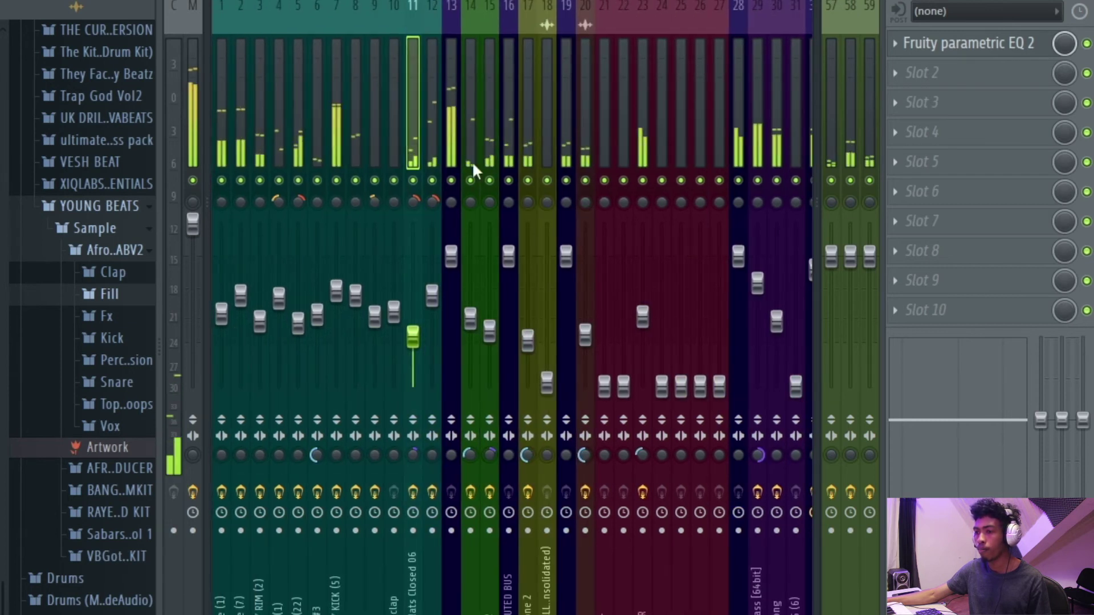
pyautogui.click(194, 225)
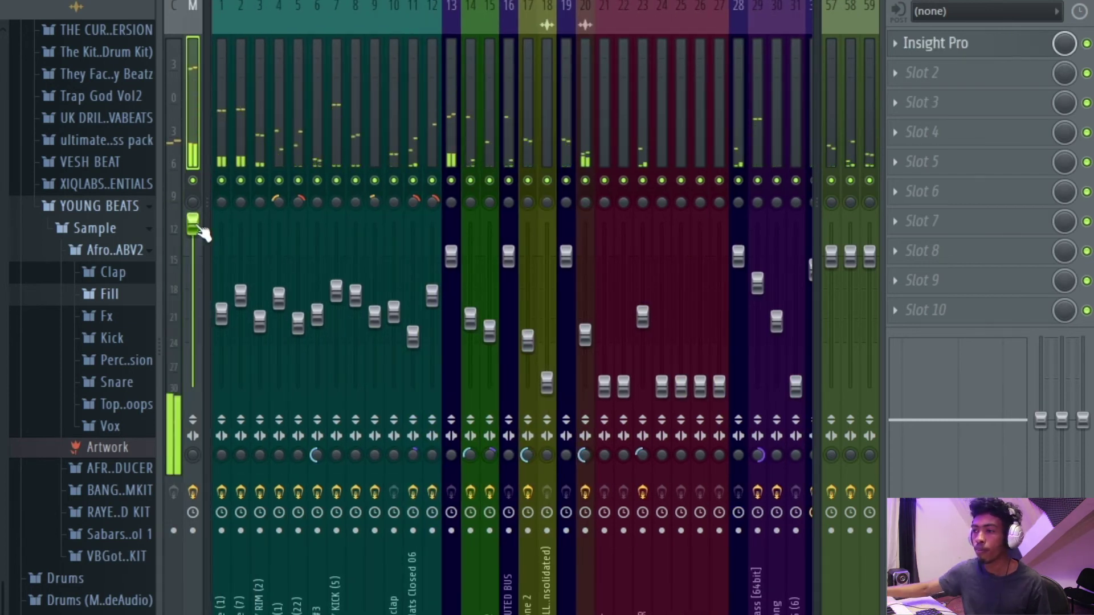
# Play the mix and check its loudness, levels and sound field in Insight Pro on the master track
pyautogui.click(940, 45)
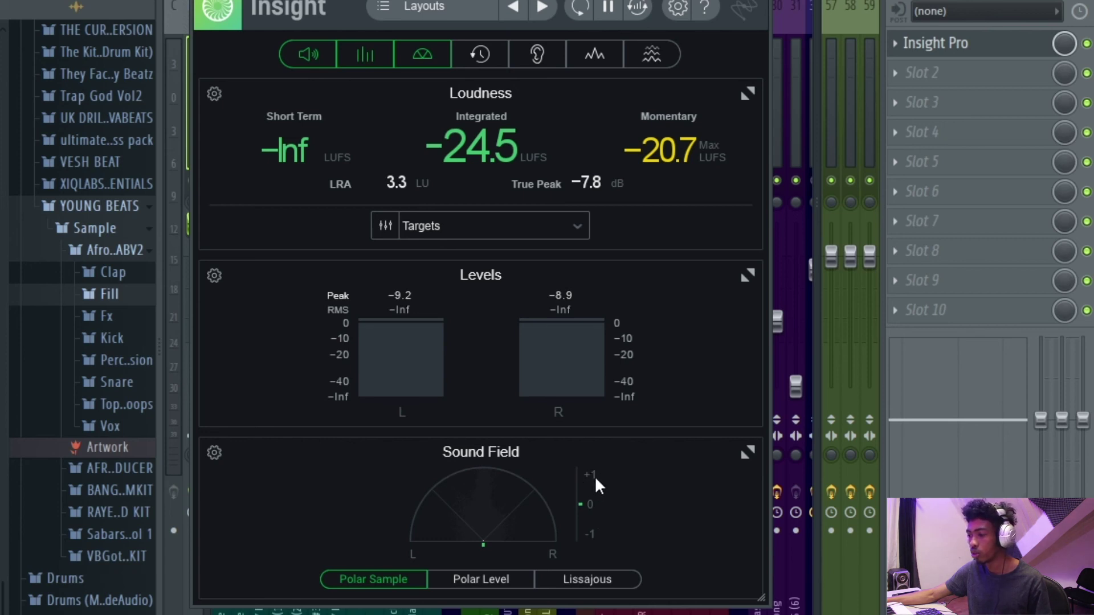
pyautogui.press('space')
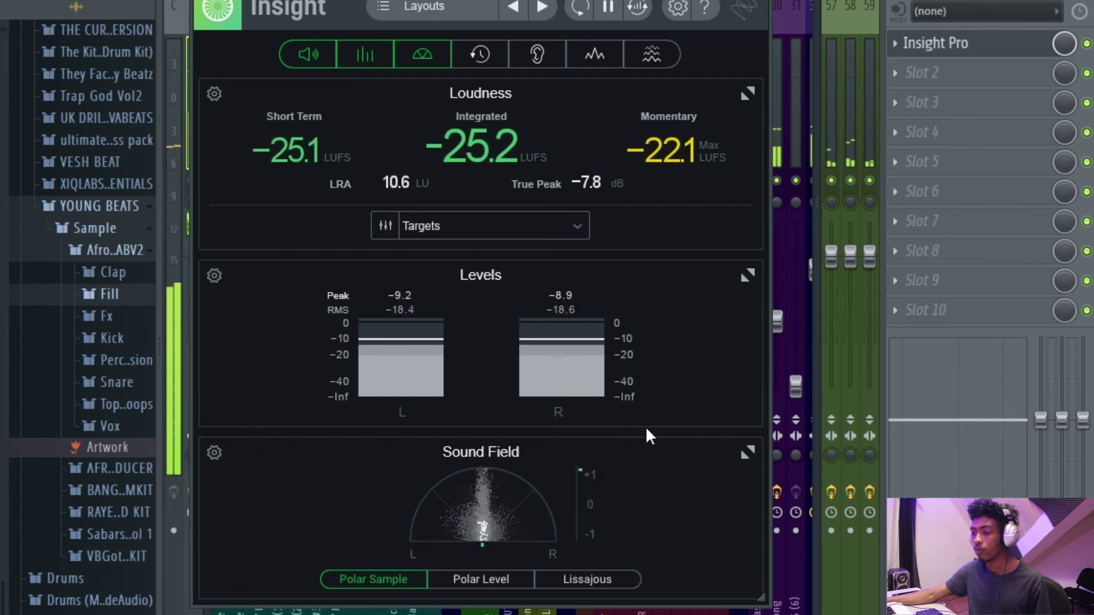
pyautogui.click(775, 90)
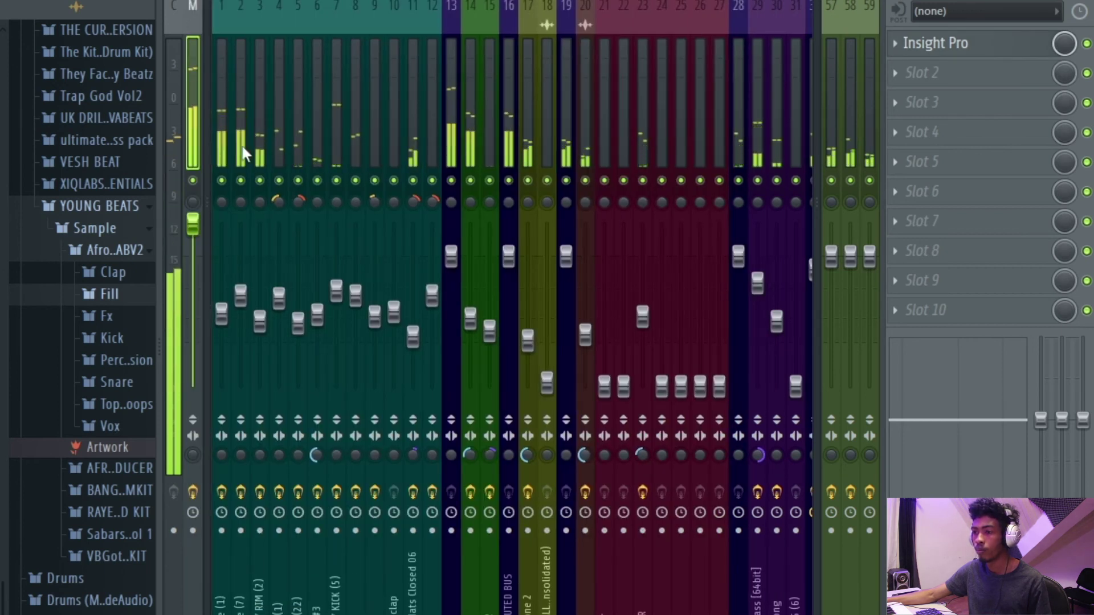
# Widen the stereo separation of snare tracks 1 and 2 and slightly lower the volumes of tracks 1 to 3 together
pyautogui.moveTo(240, 452); pyautogui.dragTo(222, 471)
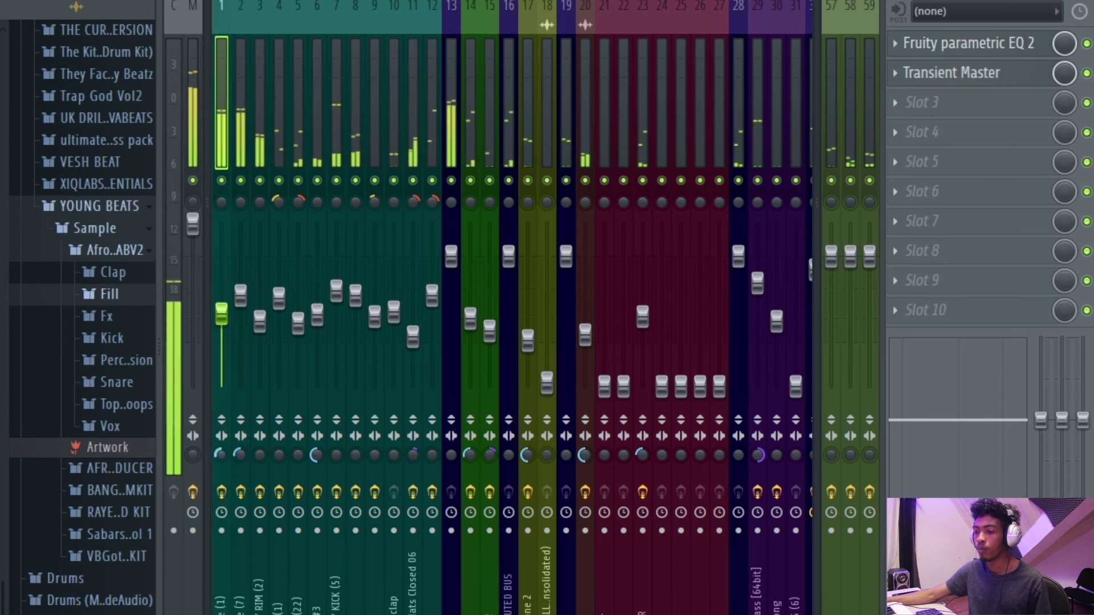
pyautogui.click(240, 146)
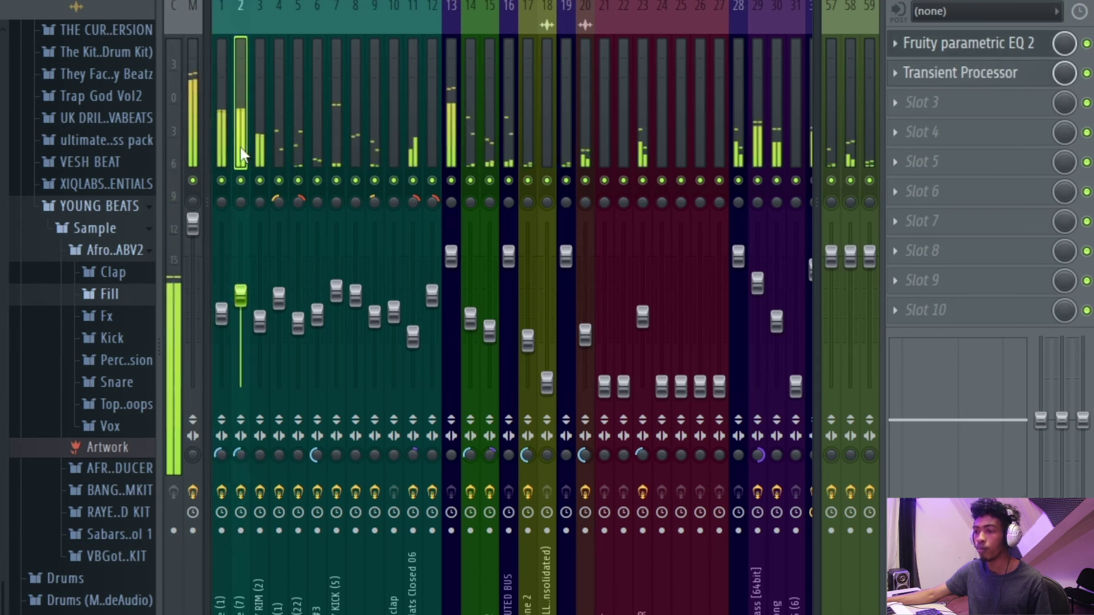
pyautogui.click(254, 138)
pyautogui.keyDown('ctrl'); pyautogui.keyDown('shift'); pyautogui.click(240, 146); pyautogui.keyUp('shift'); pyautogui.keyUp('ctrl')
pyautogui.keyDown('ctrl'); pyautogui.keyDown('shift'); pyautogui.click(224, 146); pyautogui.keyUp('shift'); pyautogui.keyUp('ctrl')
pyautogui.moveTo(224, 310)
pyautogui.mouseDown()
pyautogui.moveTo(223, 320)
pyautogui.moveTo(241, 300)
pyautogui.mouseUp()
pyautogui.click(220, 143)
pyautogui.click(234, 137)
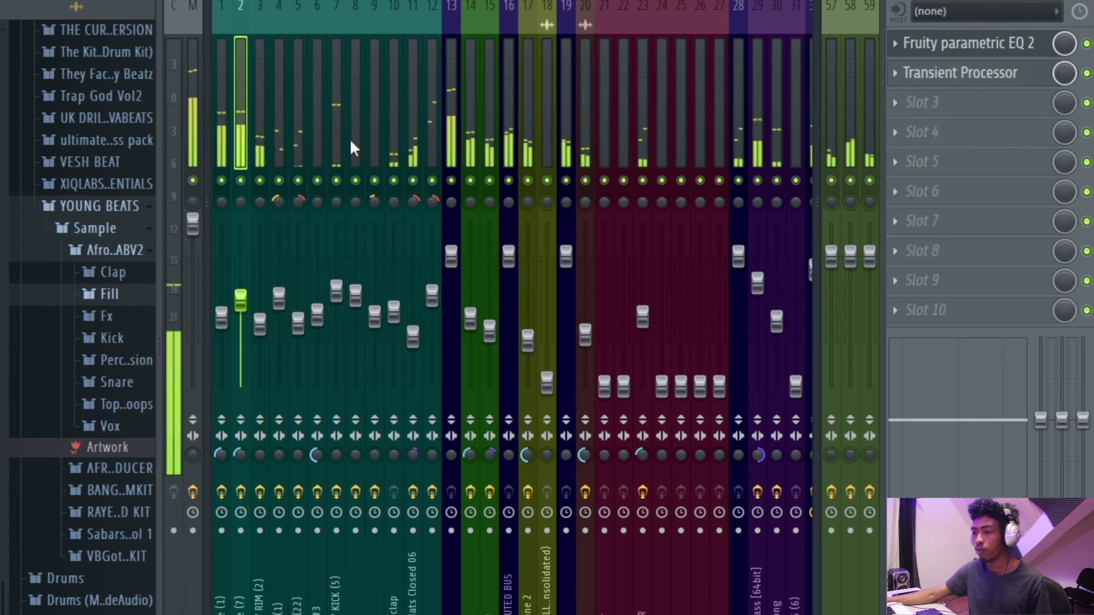
# Check track 10 and re-examine the master track's loudness and sound field in Insight Pro with the adjusted snares
pyautogui.click(395, 147)
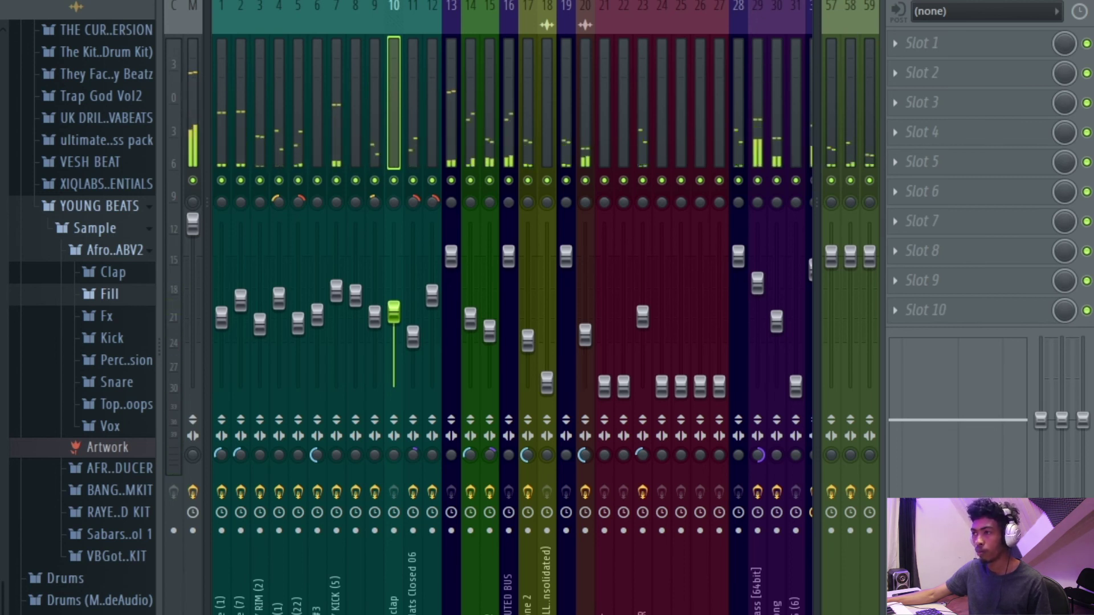
pyautogui.click(197, 77)
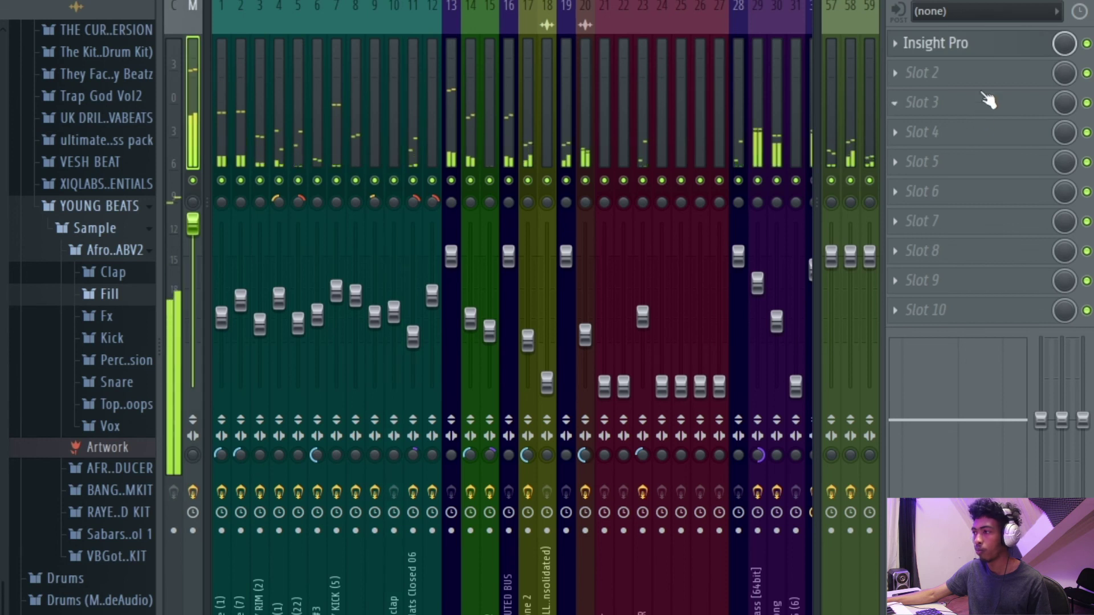
pyautogui.click(943, 42)
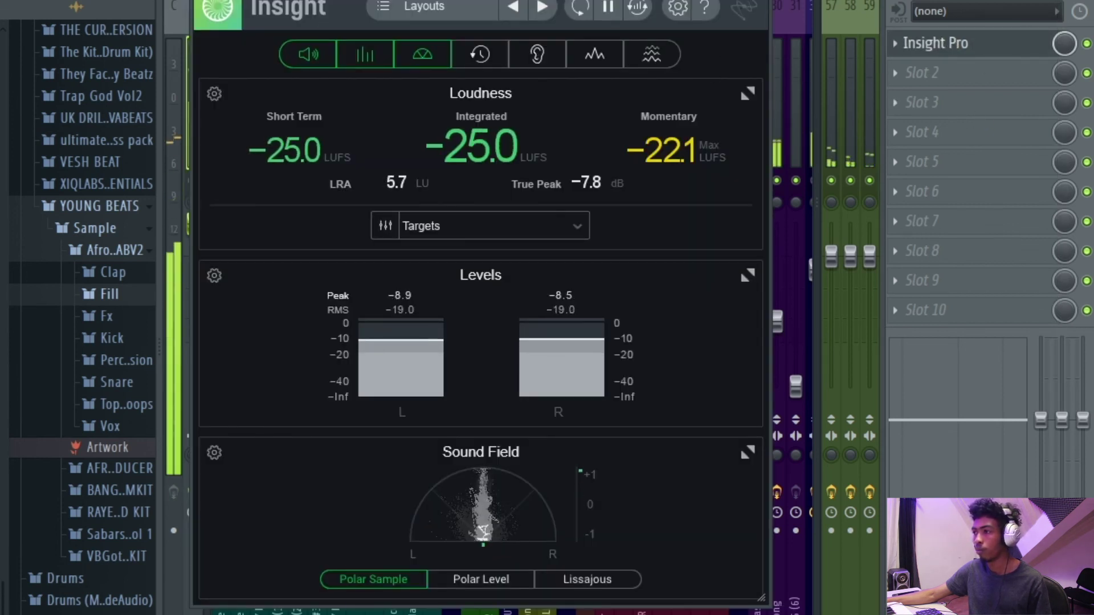
pyautogui.press('Escape')
# Compare the levels of snare tracks 1 and 2 in the mixer during playback
pyautogui.click(237, 125)
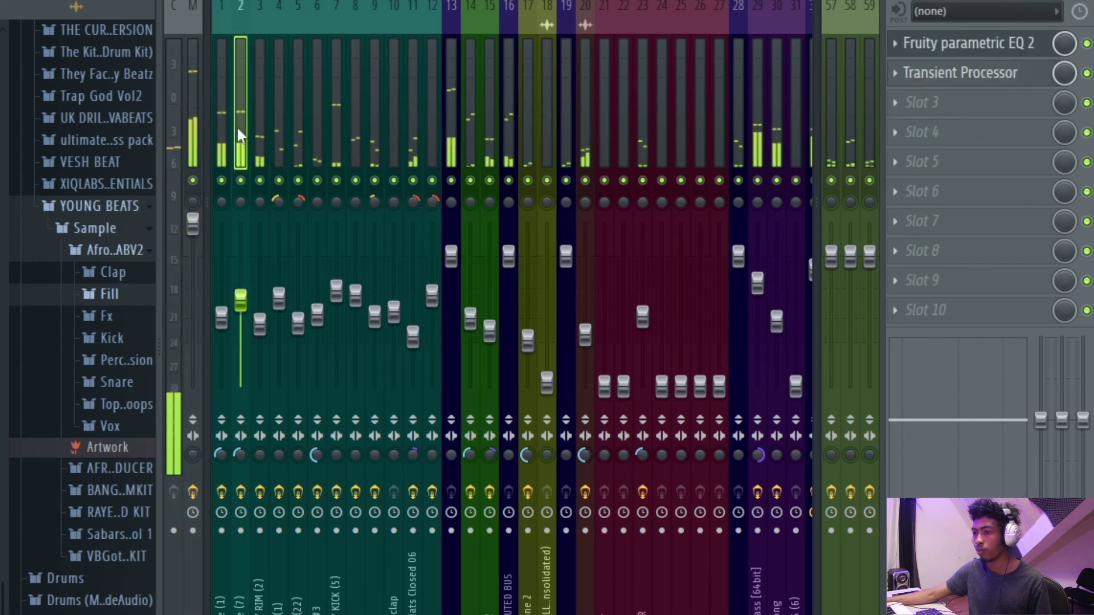
pyautogui.click(222, 114)
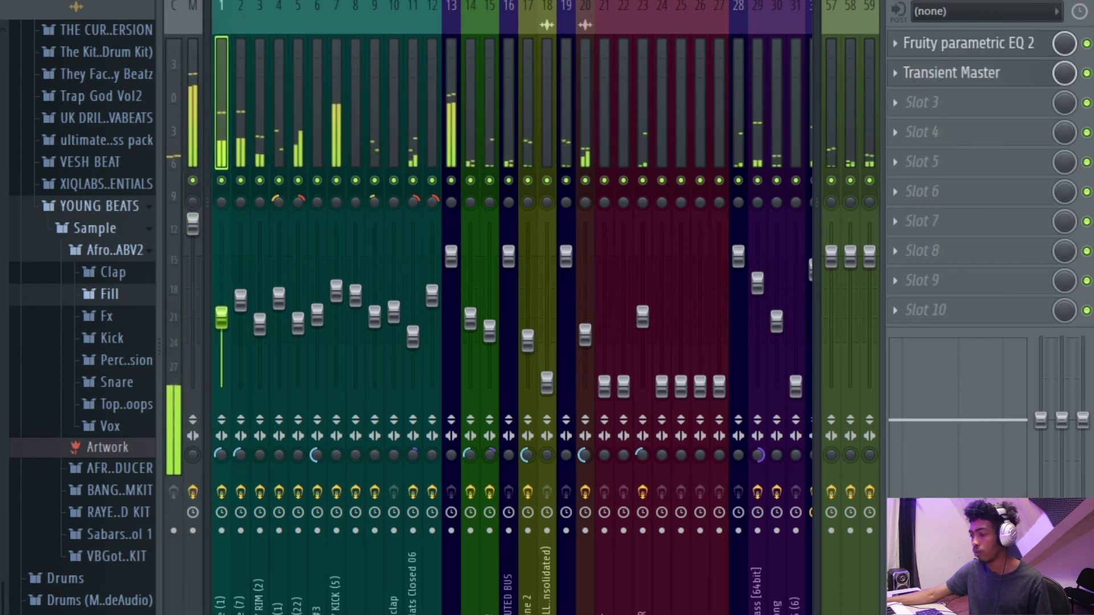
pyautogui.click(234, 144)
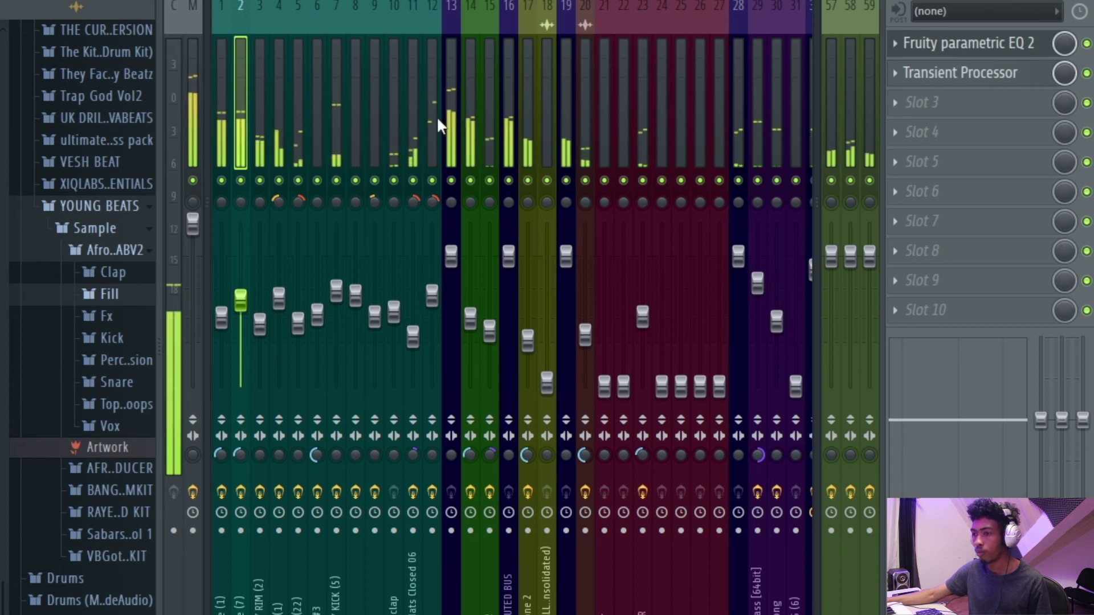
# Examine the song arrangement around the REFRAIN section in the playlist
pyautogui.press('F5')
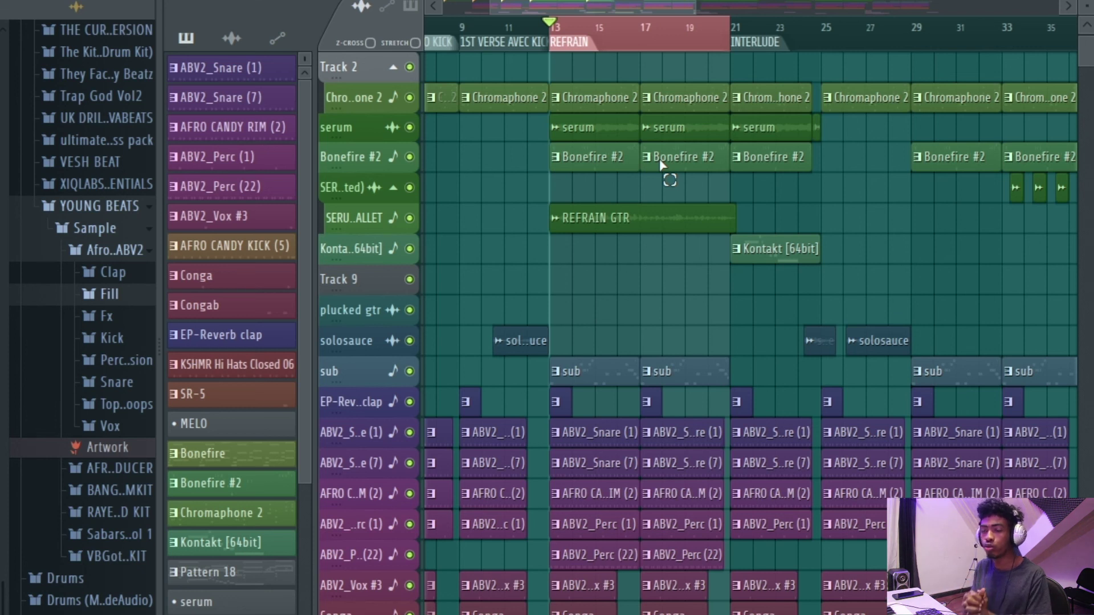
pyautogui.scroll(6, 660, 165)
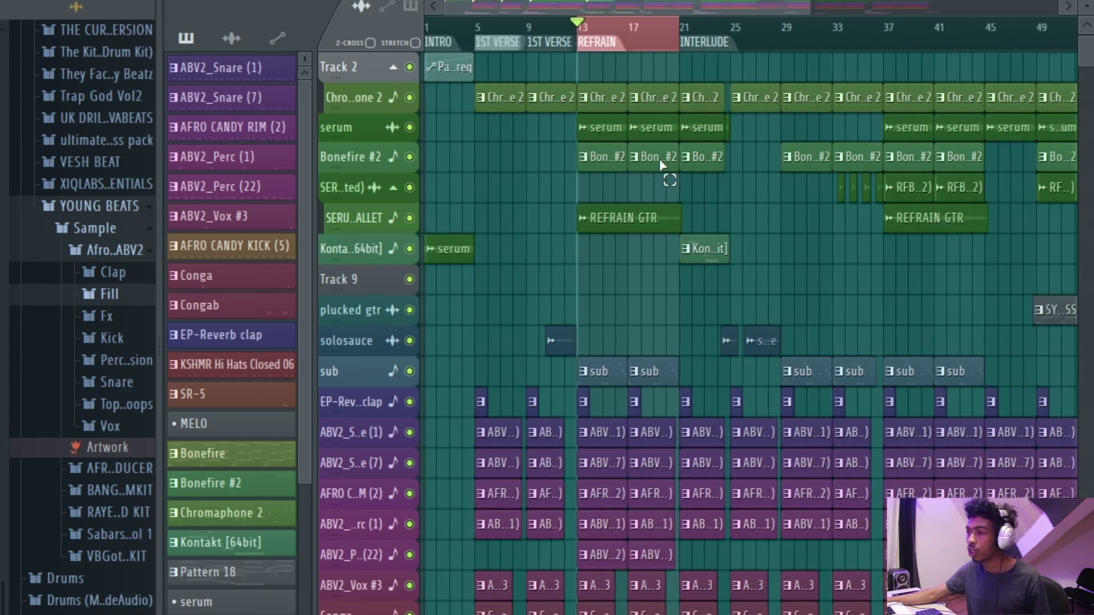
pyautogui.scroll(-3, 576, 248)
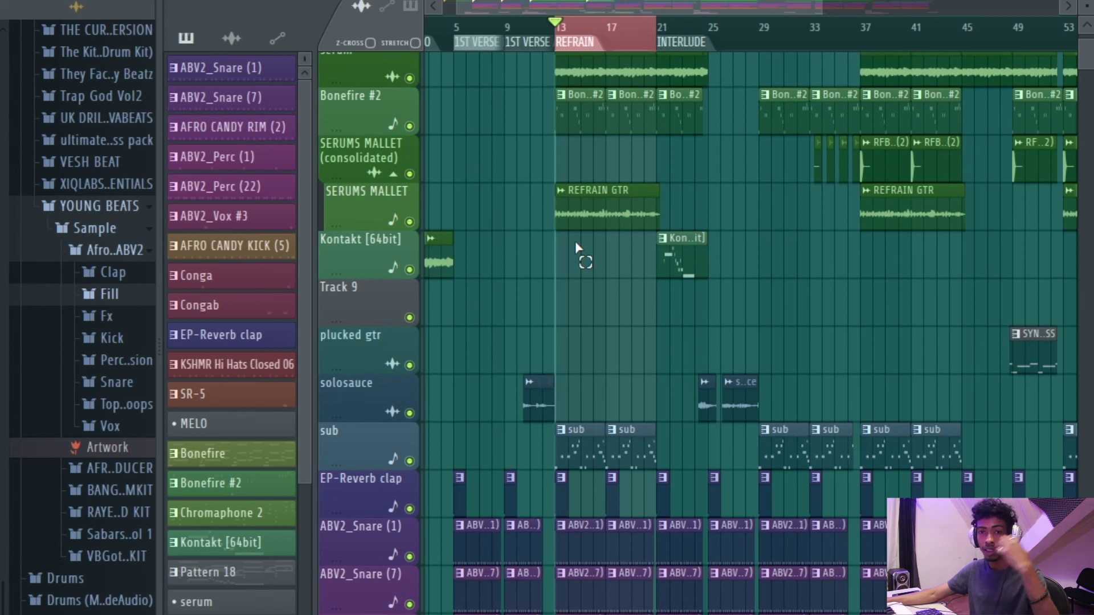
pyautogui.scroll(3, 576, 248)
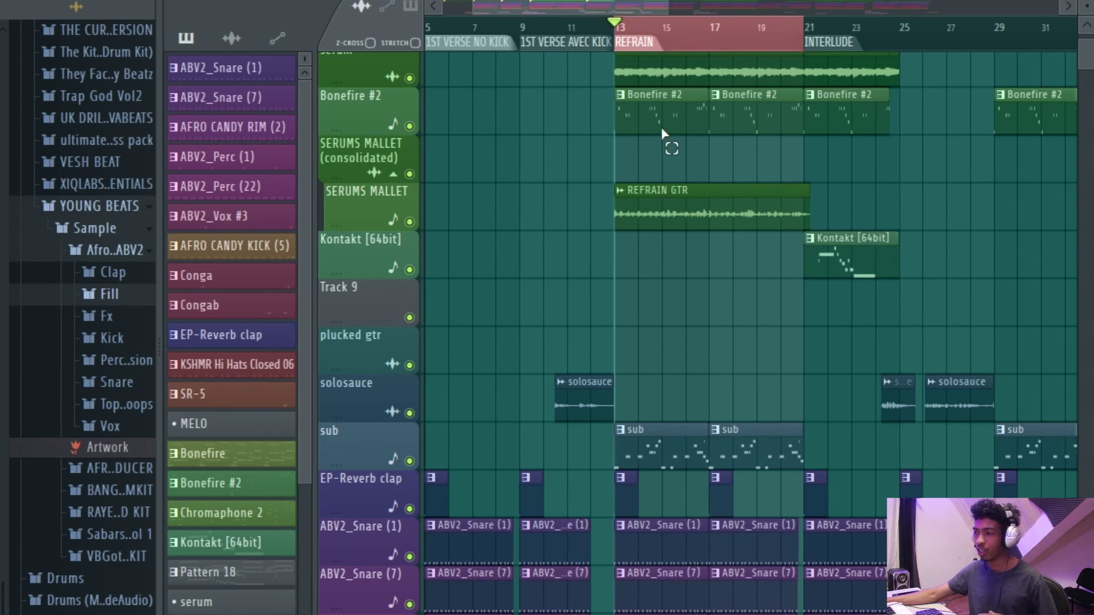
pyautogui.scroll(3, 662, 134)
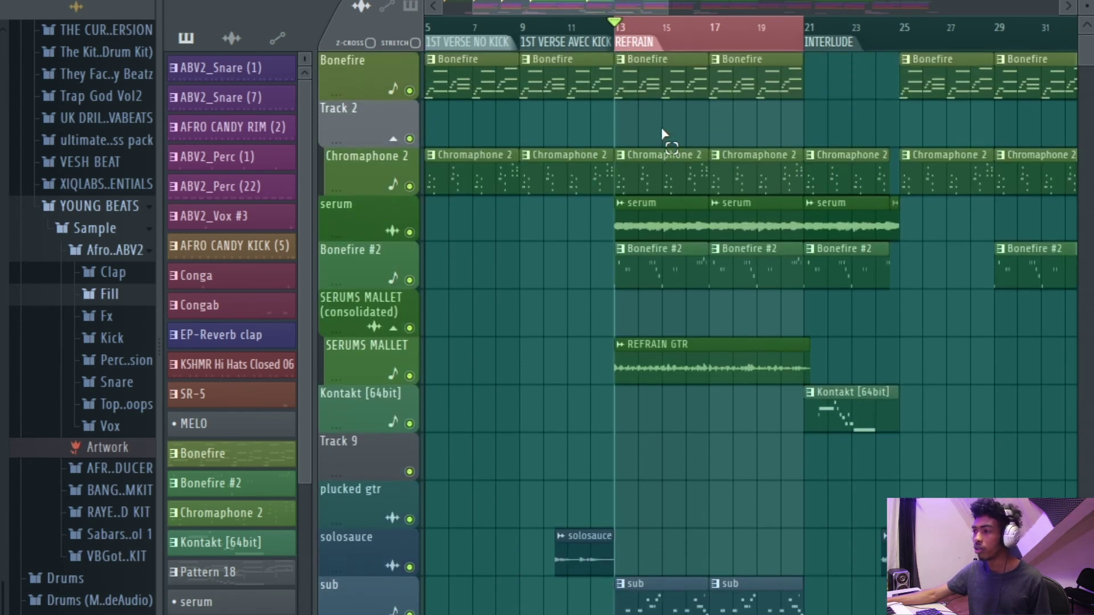
pyautogui.scroll(4, 663, 134)
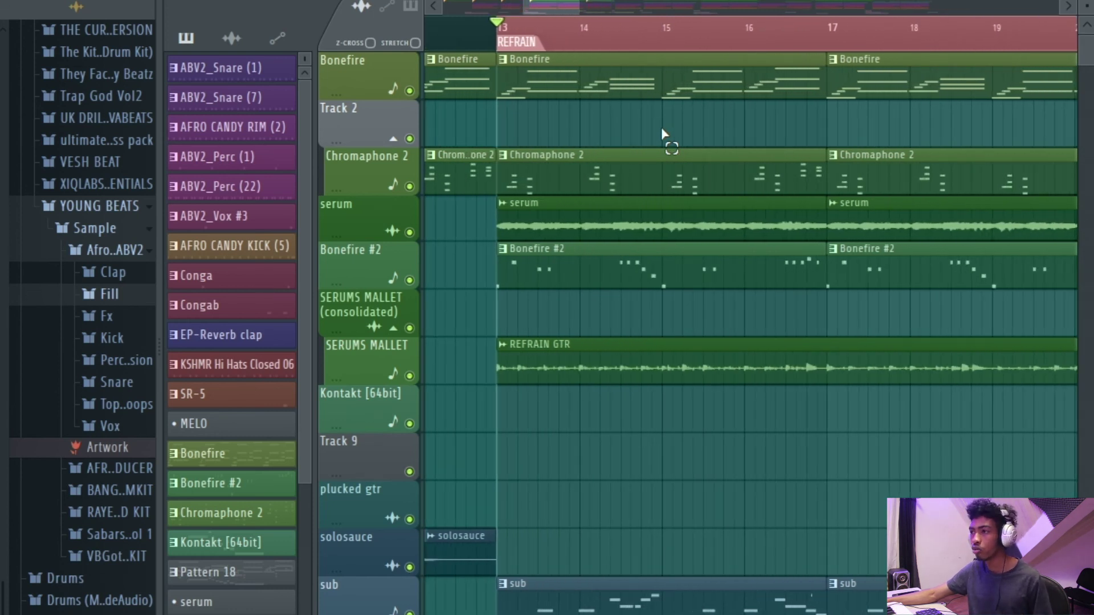
pyautogui.scroll(-2, 662, 134)
# Play the REFRAIN section, check the mixer levels while listening, and stop playback in the playlist
pyautogui.press('space')
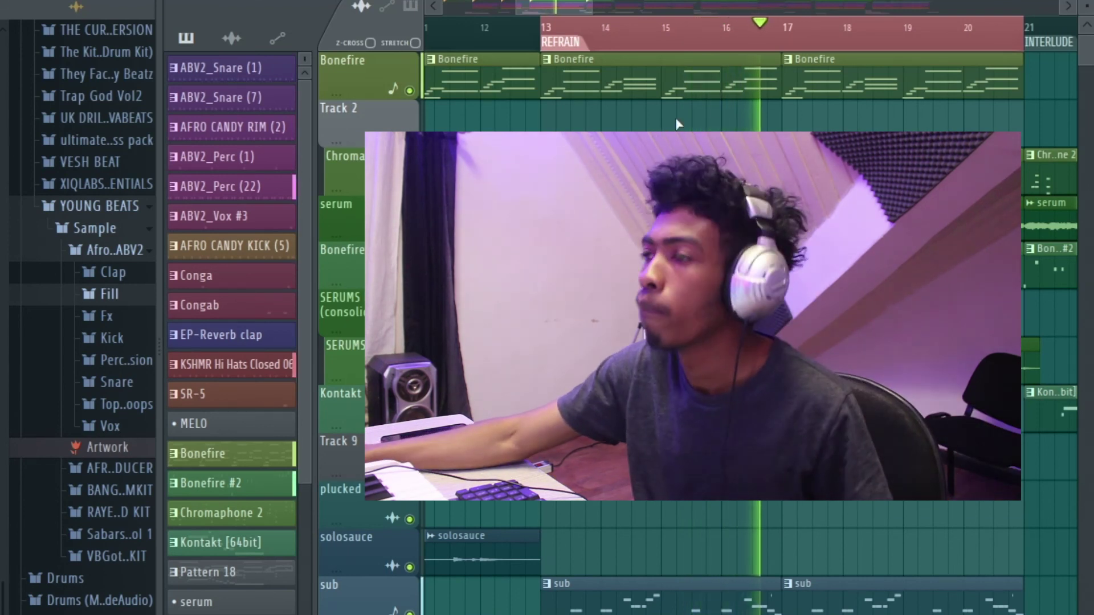
pyautogui.scroll(-2, 740, 142)
pyautogui.scroll(-1, 740, 86)
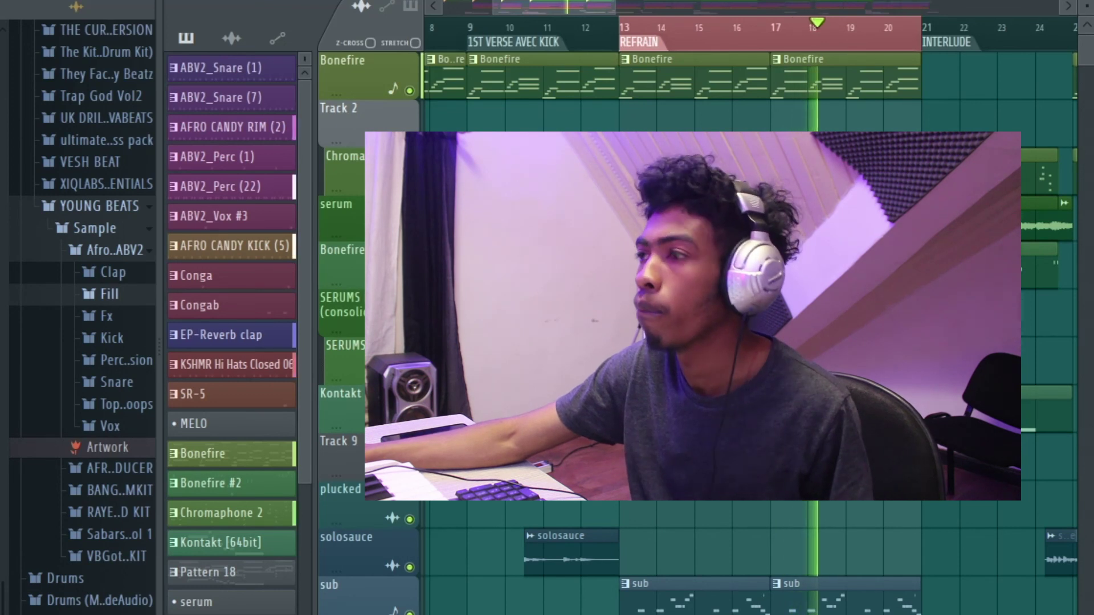
pyautogui.press('F9')
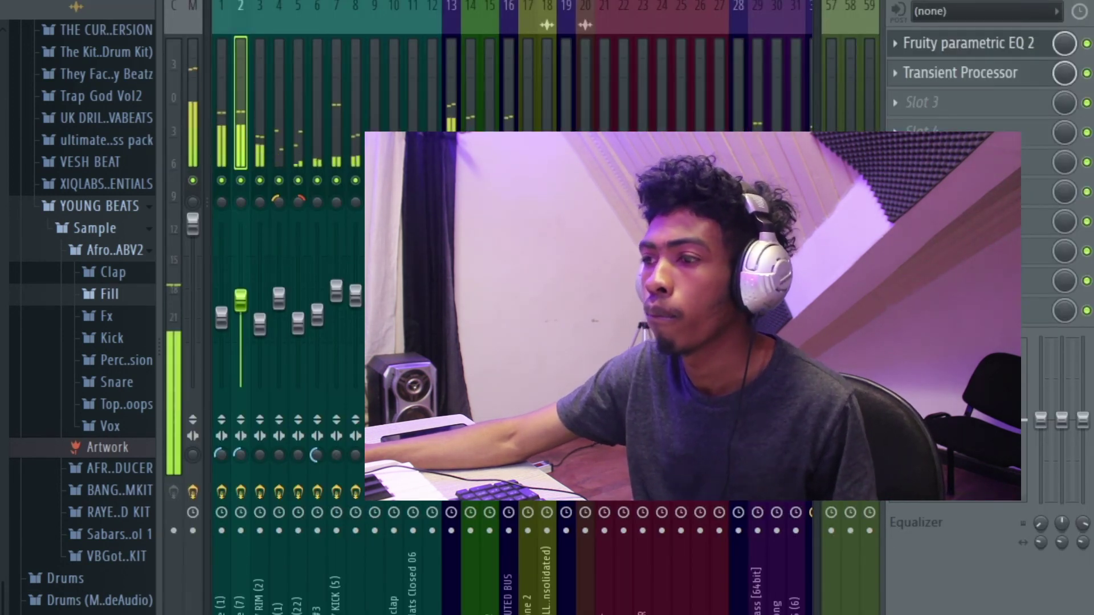
pyautogui.press('F9')
pyautogui.press('space')
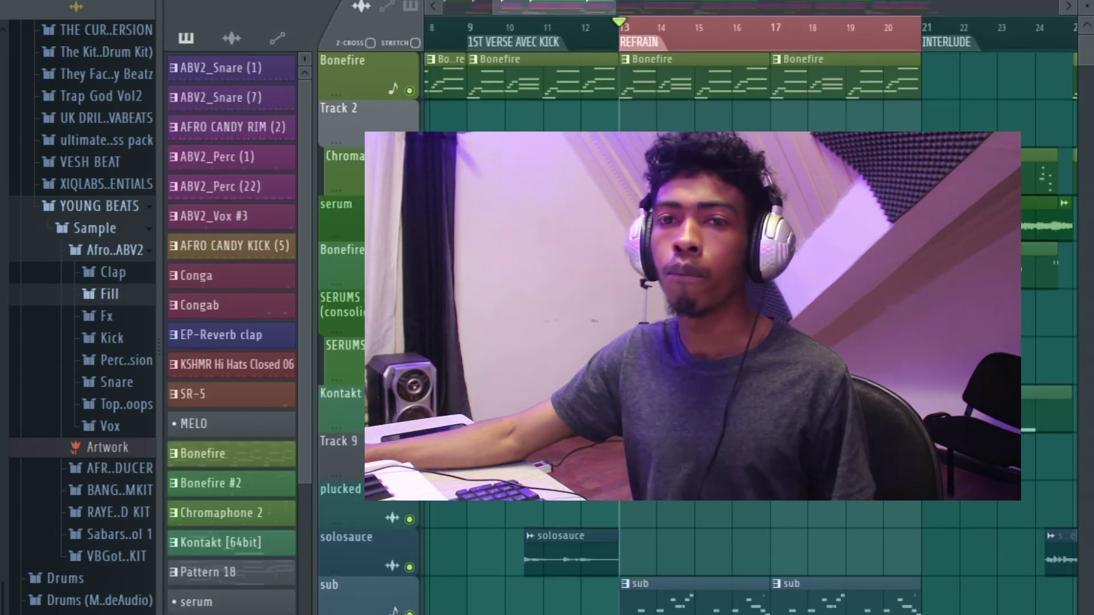